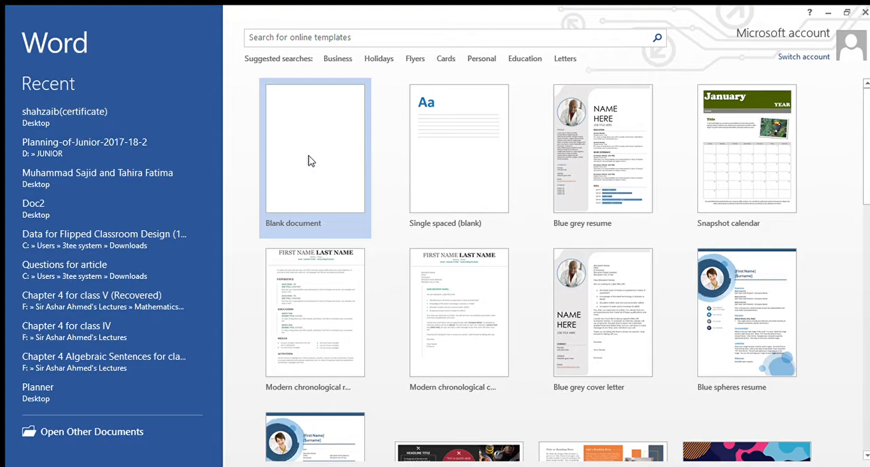
Create a blank document and set its page size to A4
{"action": "left_click", "coordinate": [307, 161]}
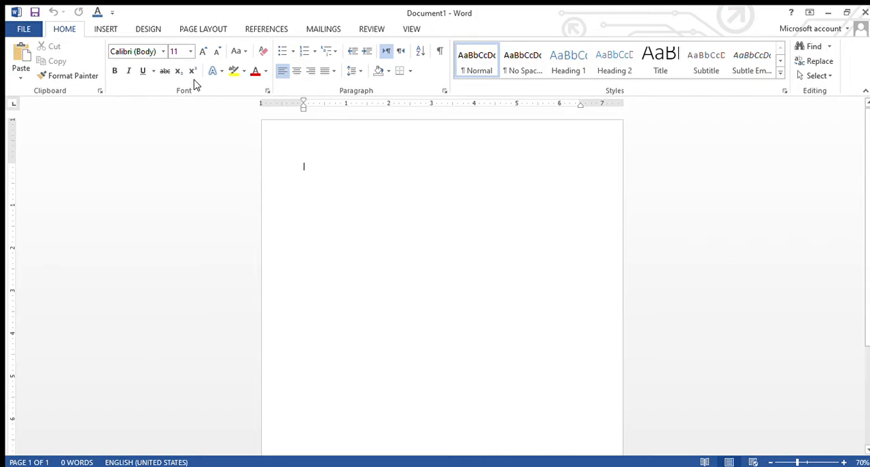
{"action": "left_click", "coordinate": [196, 27]}
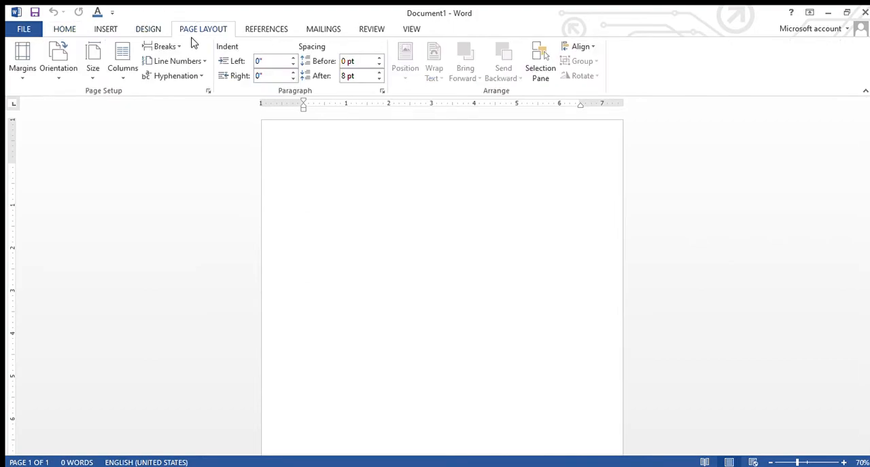
{"action": "left_click", "coordinate": [91, 71]}
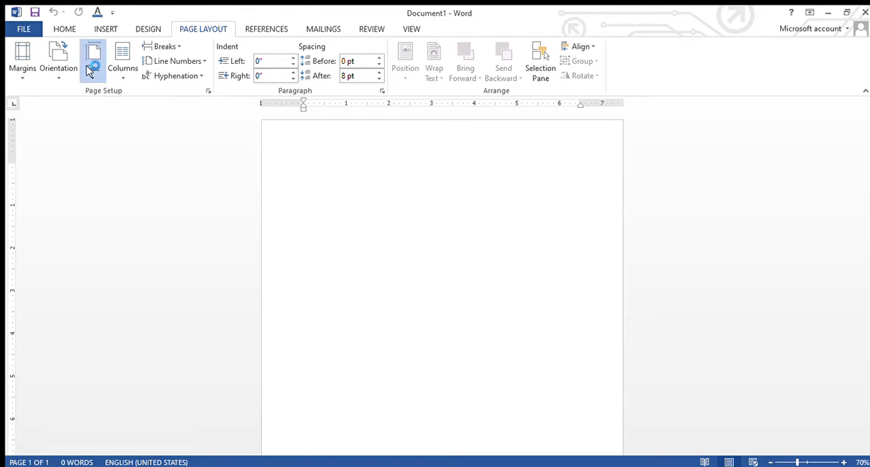
{"action": "left_click", "coordinate": [99, 135]}
Set the page to landscape orientation with narrow 0.5-inch margins
{"action": "left_click", "coordinate": [62, 76]}
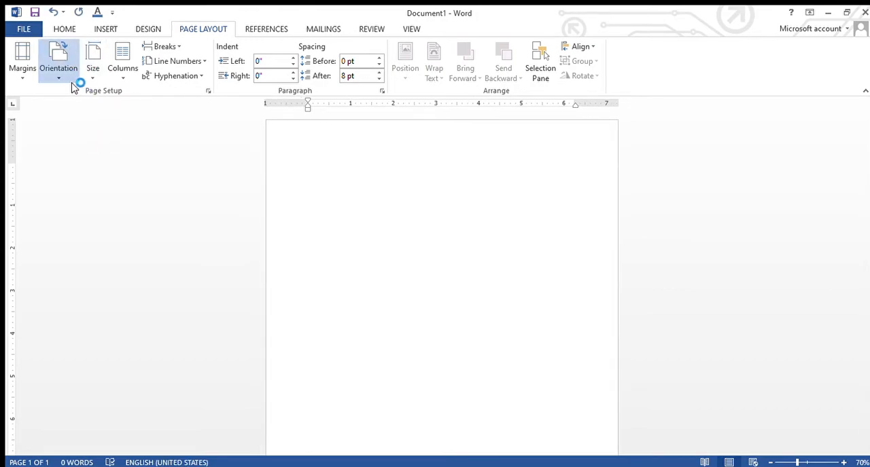
{"action": "left_click", "coordinate": [88, 139]}
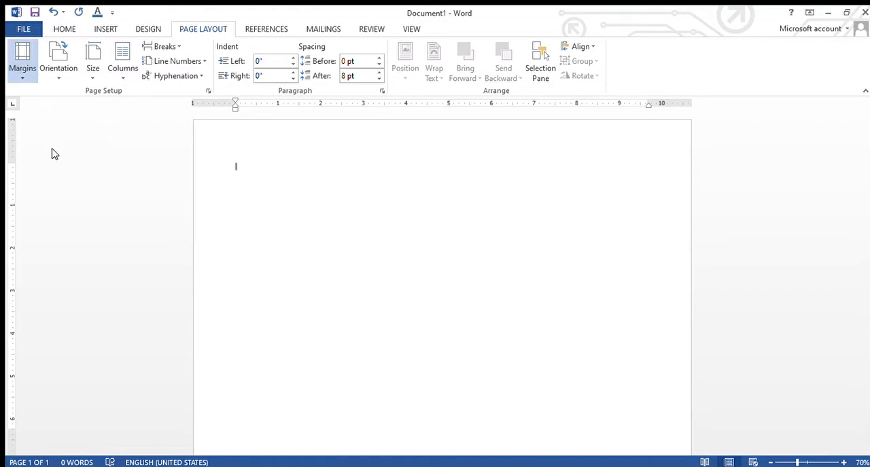
{"action": "left_click", "coordinate": [53, 152]}
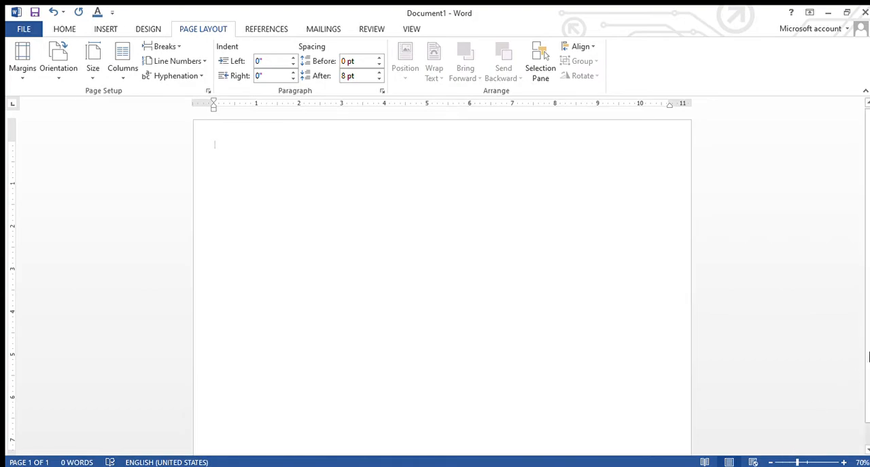
Draw a rectangle covering the whole page, about 8.36 inches high and 11.72 inches wide
{"action": "mouse_move", "coordinate": [864, 303]}
{"action": "left_mouse_down"}
{"action": "mouse_move", "coordinate": [868, 344]}
{"action": "mouse_move", "coordinate": [861, 300]}
{"action": "left_mouse_up"}
{"action": "left_click", "coordinate": [788, 462]}
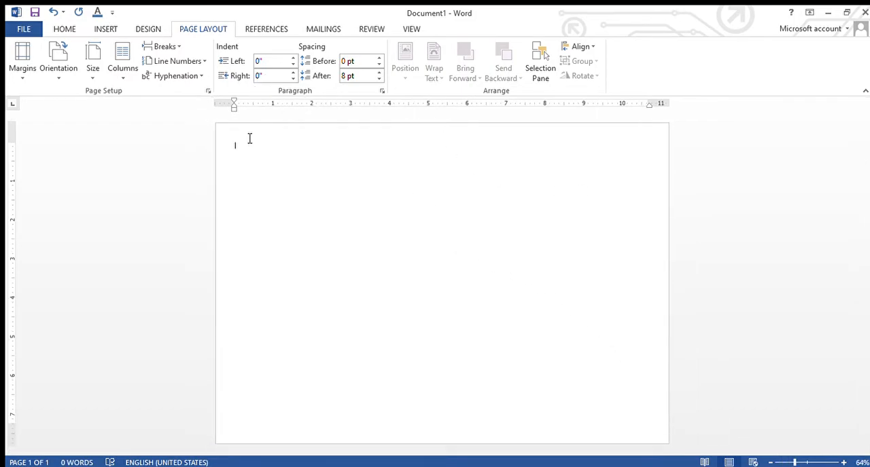
{"action": "left_click", "coordinate": [107, 28]}
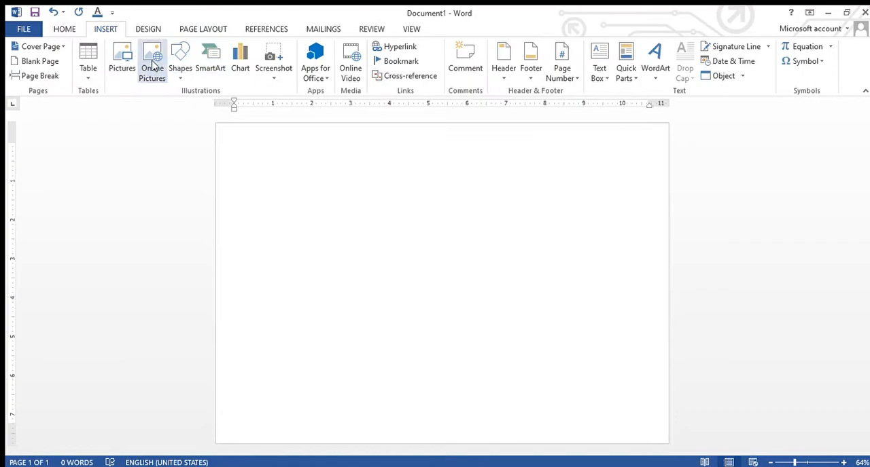
{"action": "left_click", "coordinate": [175, 65]}
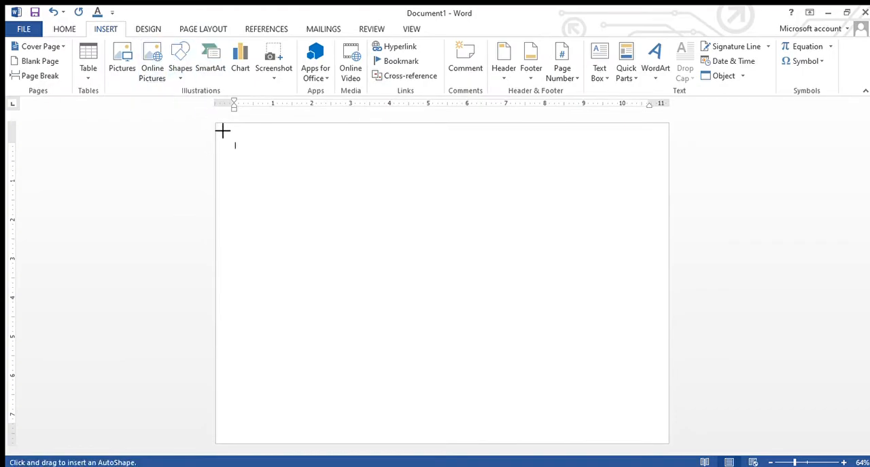
{"action": "mouse_move", "coordinate": [220, 132]}
{"action": "left_mouse_down"}
{"action": "mouse_move", "coordinate": [287, 173]}
{"action": "mouse_move", "coordinate": [555, 388]}
{"action": "mouse_move", "coordinate": [664, 458]}
{"action": "mouse_move", "coordinate": [674, 452]}
{"action": "left_mouse_up"}
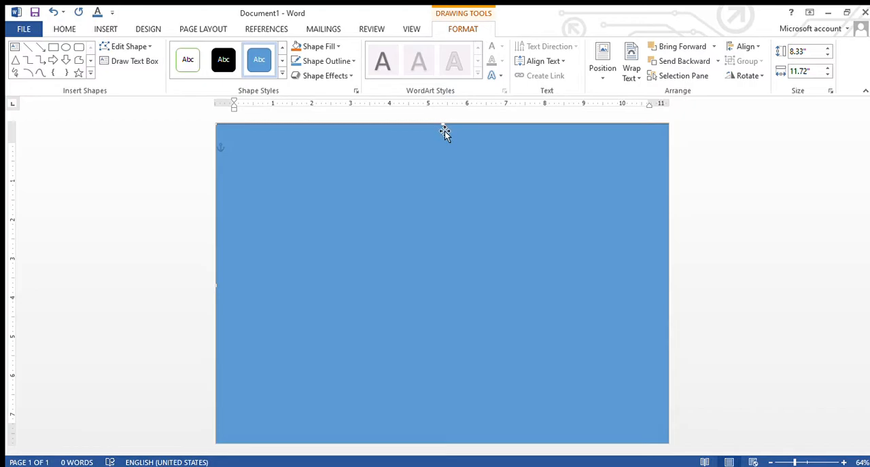
{"action": "left_click_drag", "start_coordinate": [442, 125], "coordinate": [438, 126]}
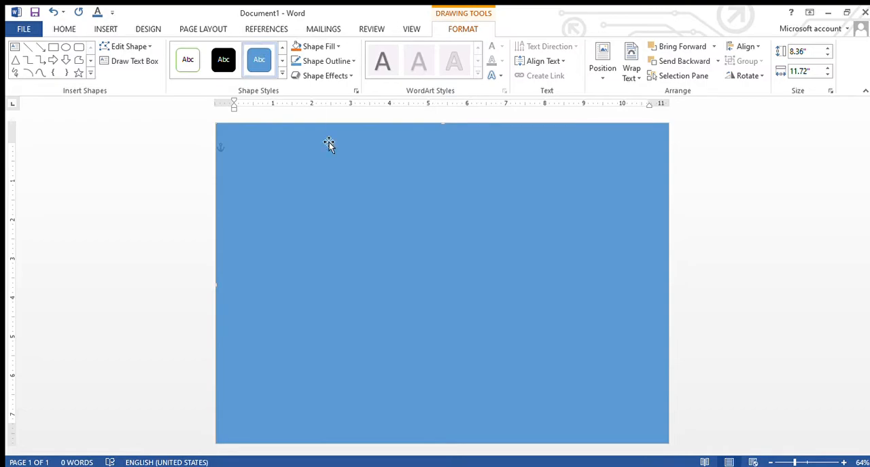
Remove the rectangle's outline and fill it with a cream parchment texture
{"action": "left_click", "coordinate": [327, 61]}
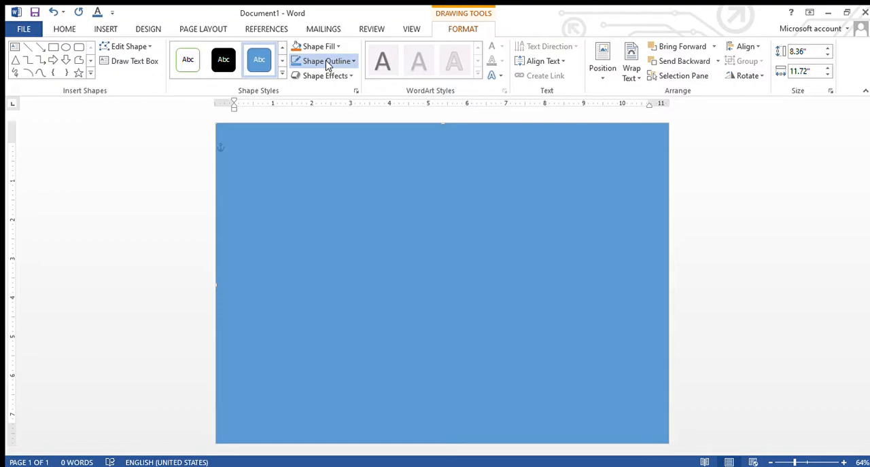
{"action": "left_click", "coordinate": [316, 178]}
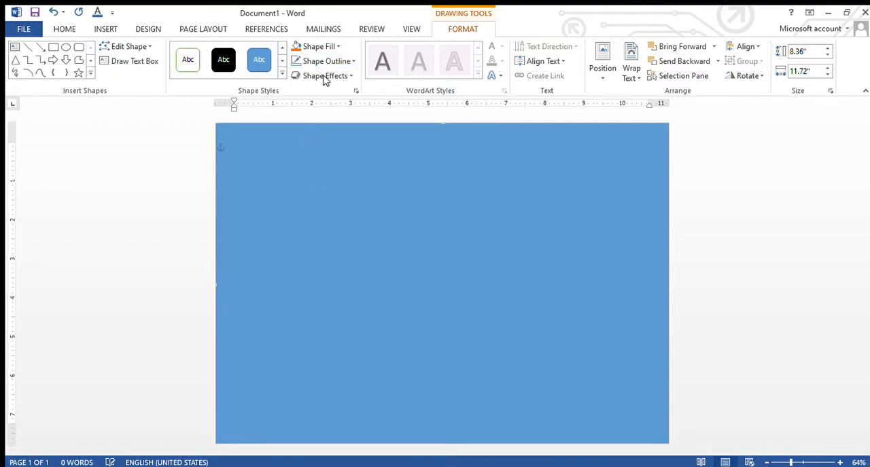
{"action": "left_click", "coordinate": [329, 45]}
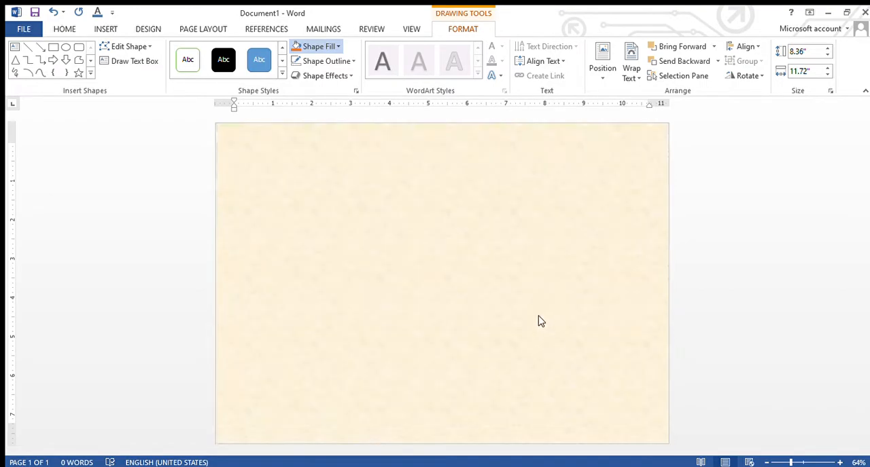
{"action": "left_click", "coordinate": [538, 320]}
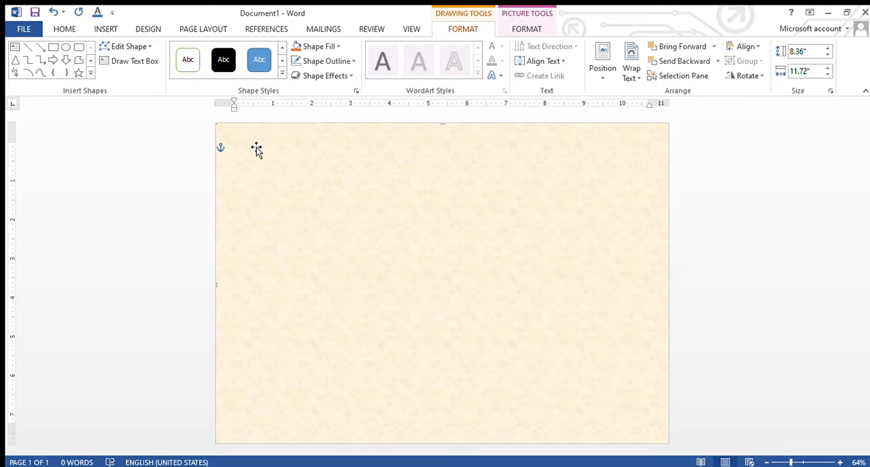
Add a black decorative art border around the page
{"action": "left_click", "coordinate": [843, 181]}
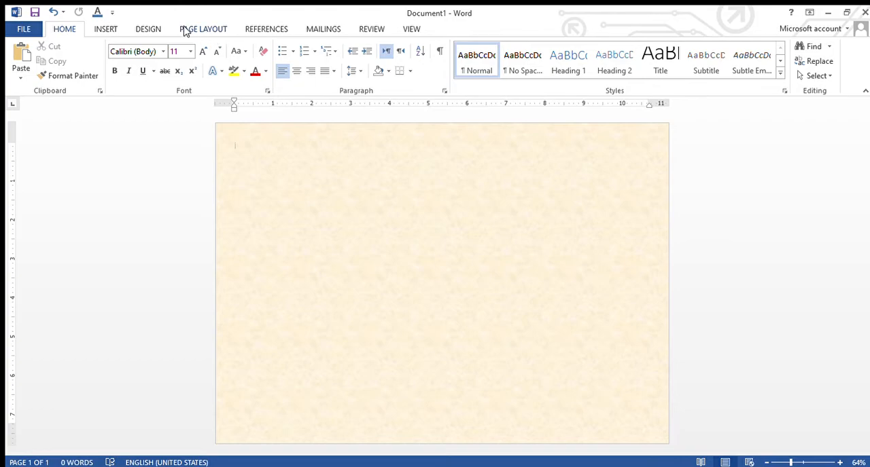
{"action": "left_click", "coordinate": [142, 29]}
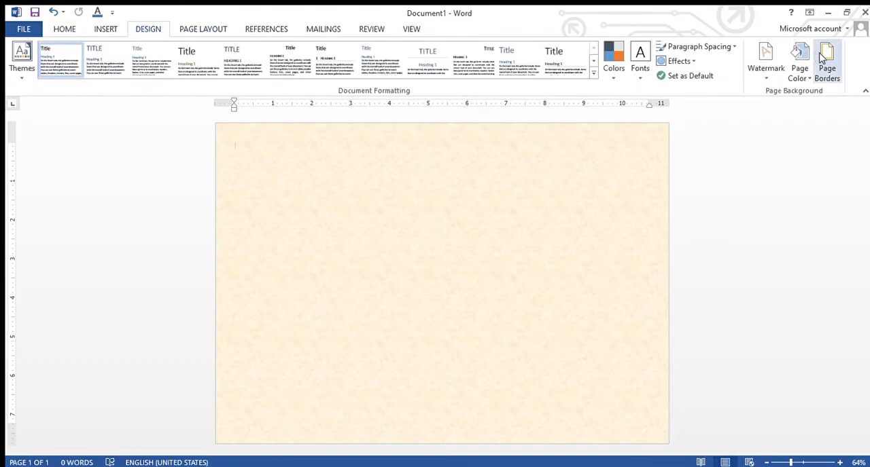
{"action": "left_click", "coordinate": [823, 57]}
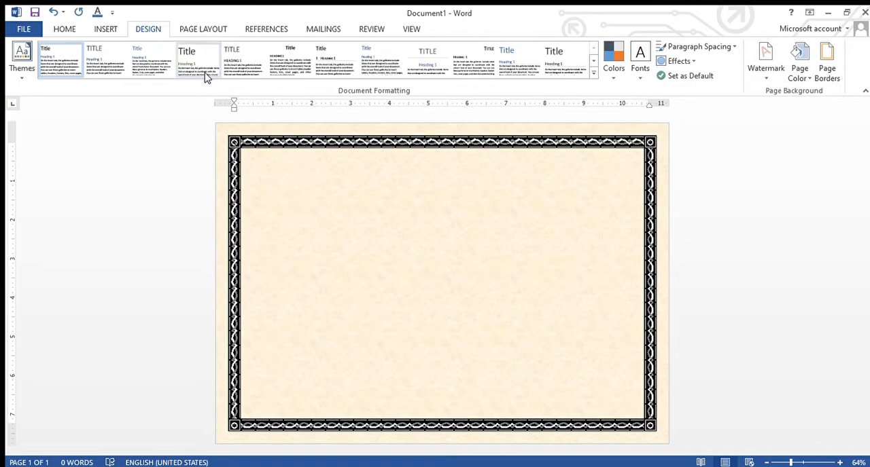
Draw a right triangle about 2.56 inches high and 2.51 inches wide in the upper-left part of the bordered area
{"action": "left_click", "coordinate": [104, 29]}
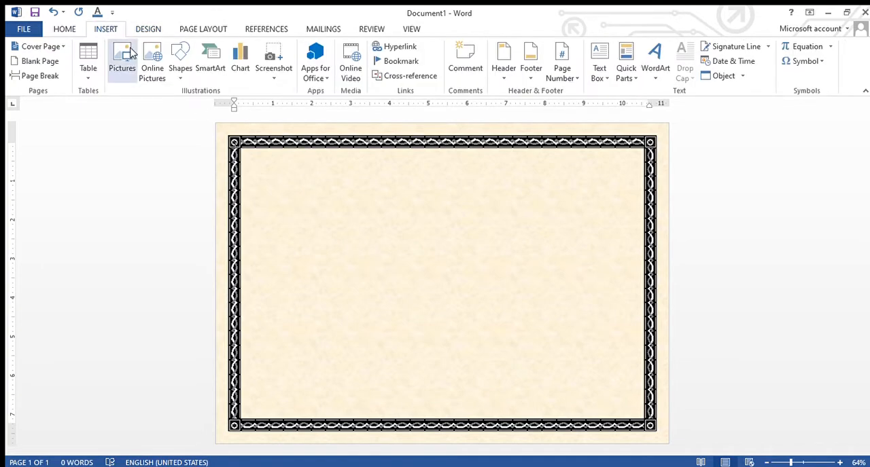
{"action": "left_click", "coordinate": [174, 74]}
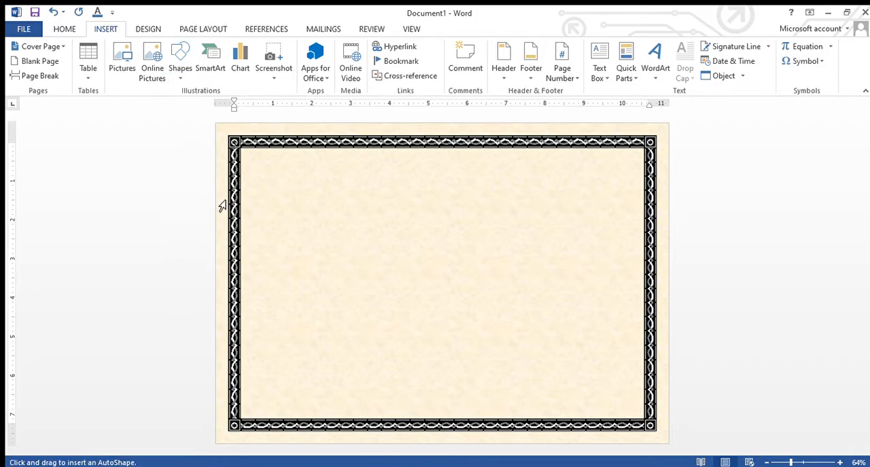
{"action": "mouse_move", "coordinate": [275, 196]}
{"action": "left_mouse_down"}
{"action": "mouse_move", "coordinate": [384, 304]}
{"action": "mouse_move", "coordinate": [371, 294]}
{"action": "left_mouse_up"}
{"action": "left_click_drag", "start_coordinate": [342, 207], "coordinate": [338, 154]}
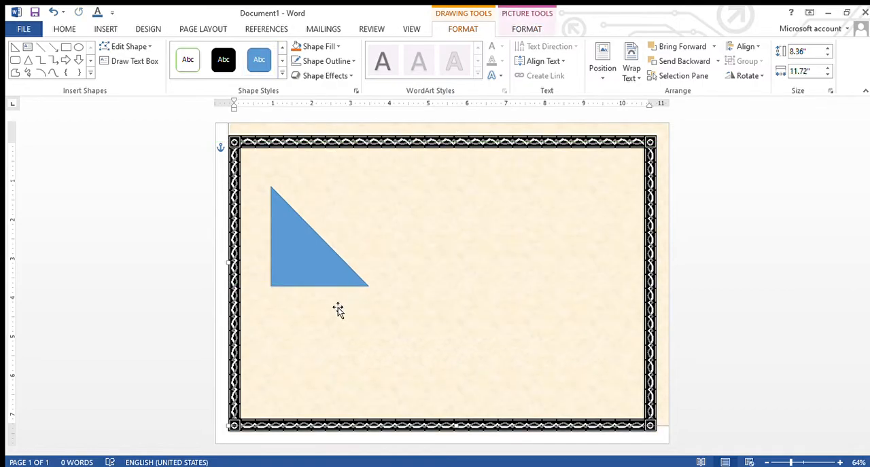
{"action": "left_click", "coordinate": [322, 260]}
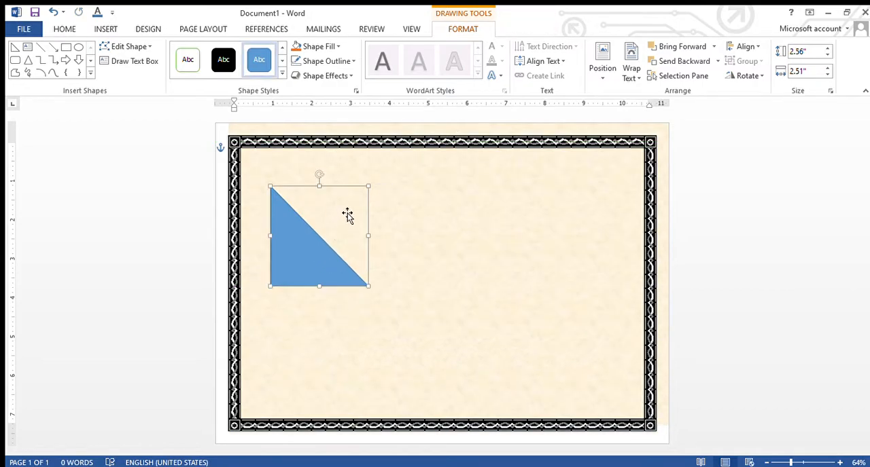
Rotate the triangle 90 degrees clockwise so its right angle points to the page's upper-left corner, and fill it with black
{"action": "left_click_drag", "start_coordinate": [320, 178], "coordinate": [360, 239]}
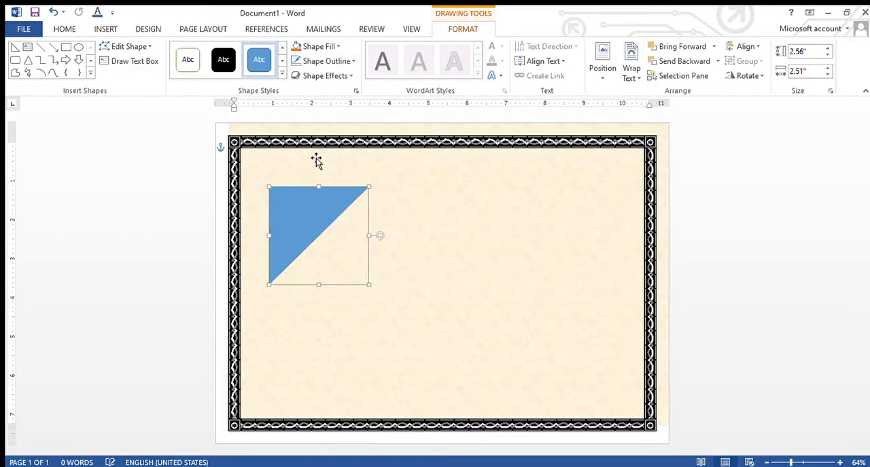
{"action": "left_click", "coordinate": [316, 48]}
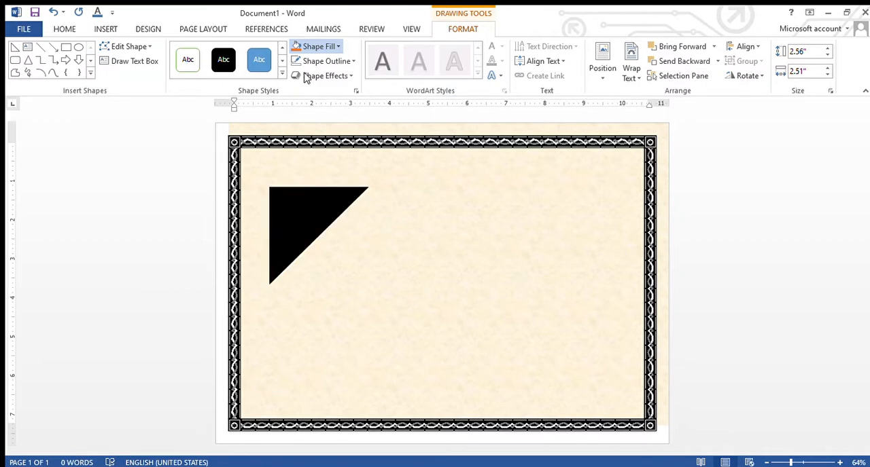
{"action": "left_click", "coordinate": [306, 76]}
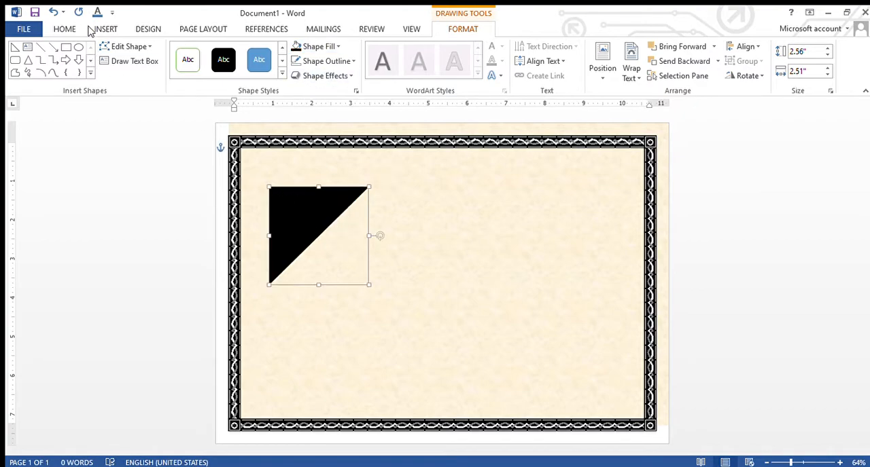
Draw a second right triangle about 1.82 by 1.8 inches over the black one and rotate it 90 degrees clockwise
{"action": "left_click", "coordinate": [14, 48]}
{"action": "left_click_drag", "start_coordinate": [288, 205], "coordinate": [359, 275]}
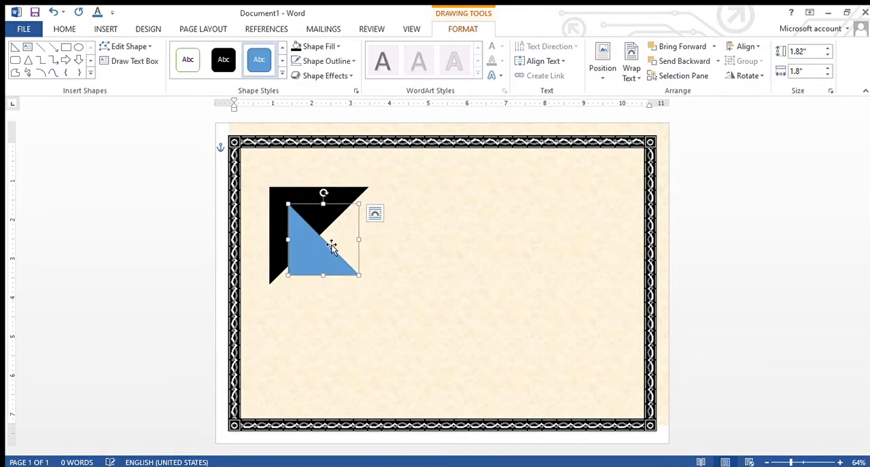
{"action": "left_click_drag", "start_coordinate": [324, 197], "coordinate": [358, 245]}
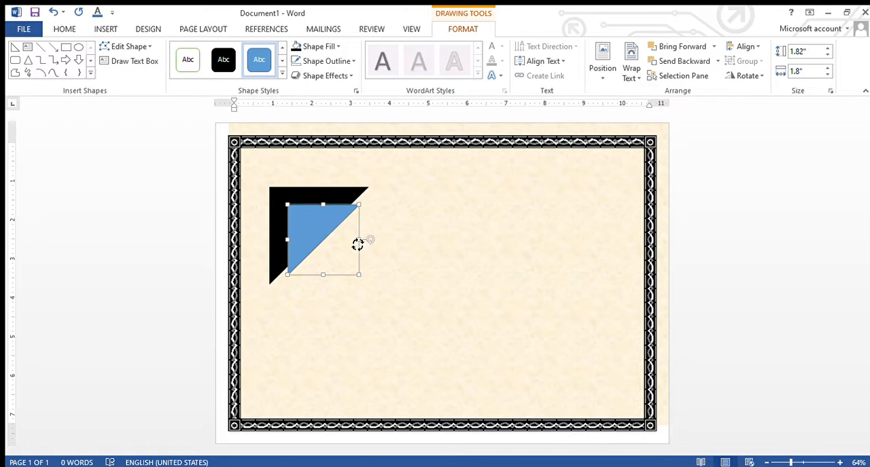
Align the smaller triangle with the black triangle's upper-left corner and enlarge it to about 1.88 by 1.83 inches
{"action": "left_click_drag", "start_coordinate": [325, 218], "coordinate": [307, 200]}
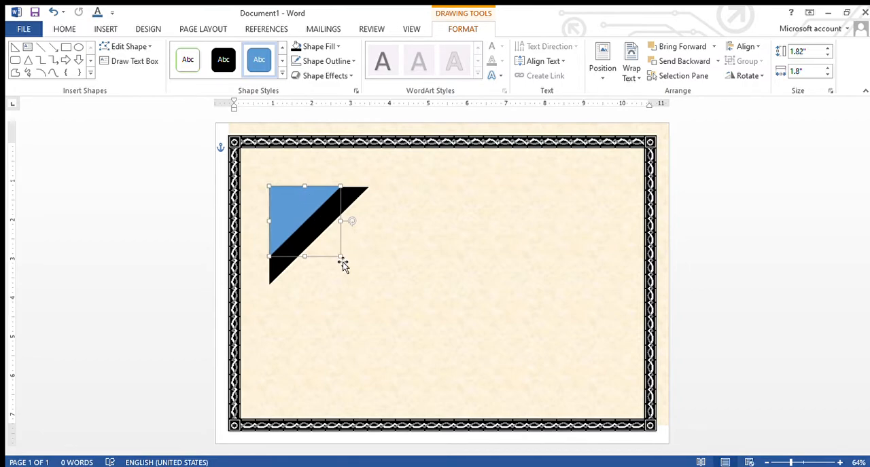
{"action": "left_click_drag", "start_coordinate": [341, 259], "coordinate": [347, 265]}
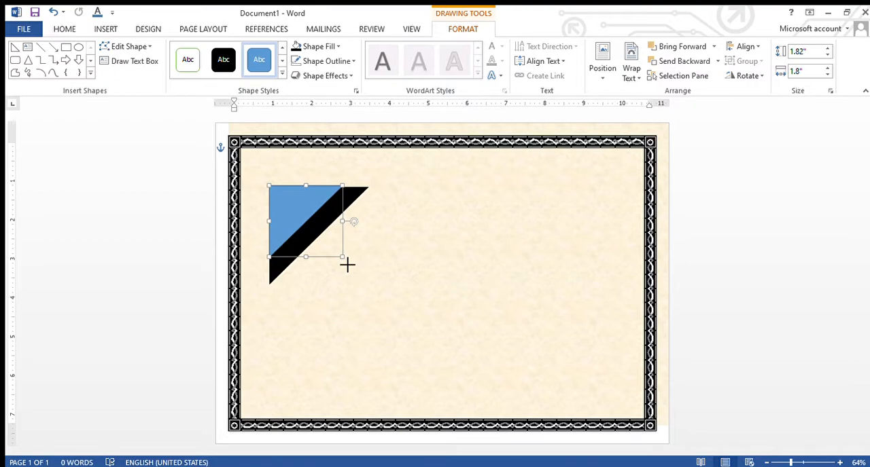
{"action": "left_click_drag", "start_coordinate": [320, 219], "coordinate": [317, 216]}
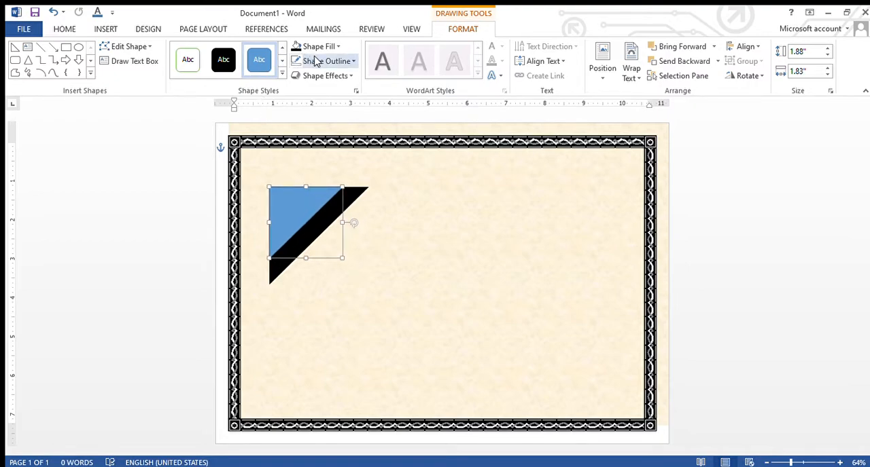
Fill the smaller triangle with light orange
{"action": "left_click", "coordinate": [312, 171]}
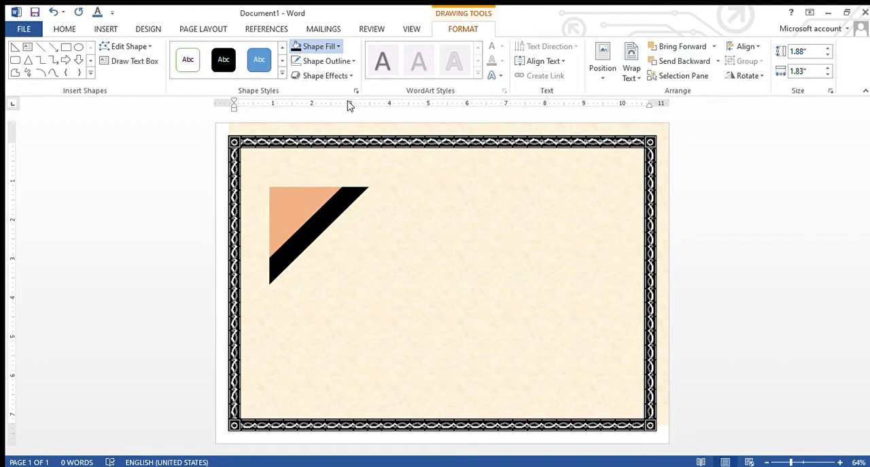
{"action": "left_click", "coordinate": [335, 199]}
{"action": "left_click", "coordinate": [372, 275]}
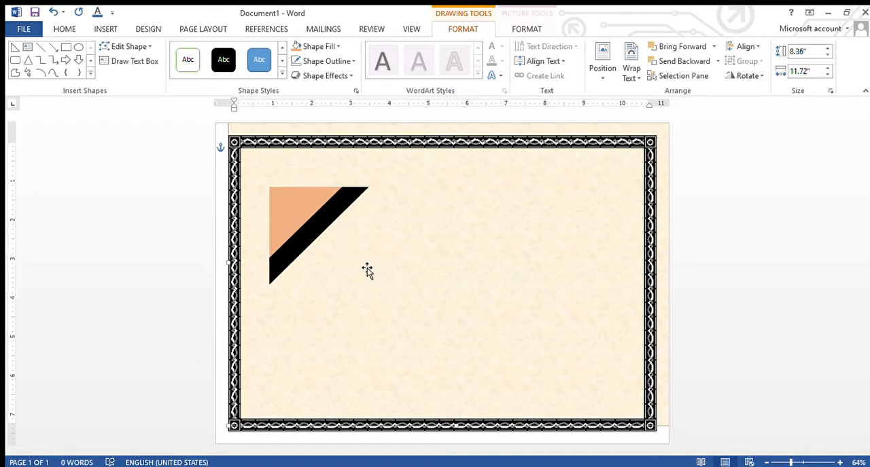
{"action": "left_click", "coordinate": [303, 212]}
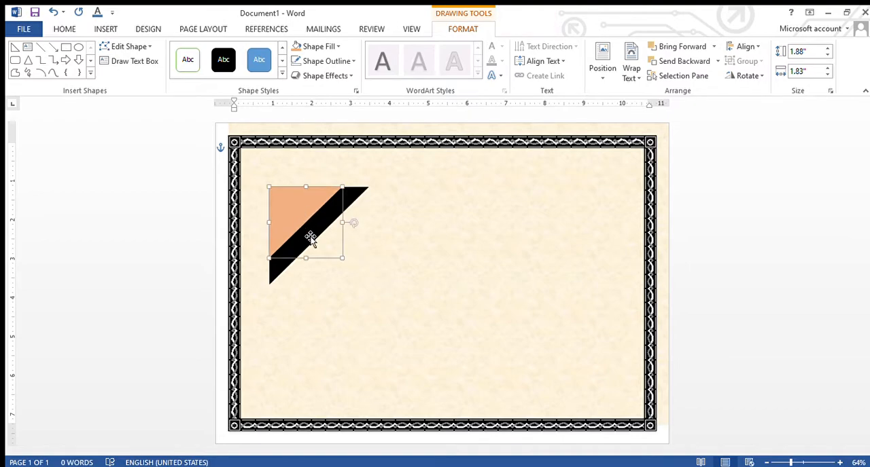
{"action": "left_click", "coordinate": [299, 217]}
{"action": "left_click", "coordinate": [313, 235]}
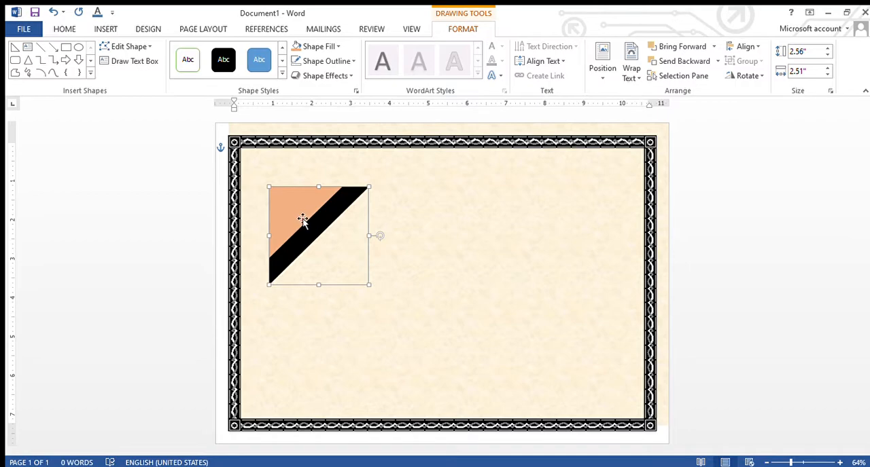
{"action": "left_click", "coordinate": [323, 255]}
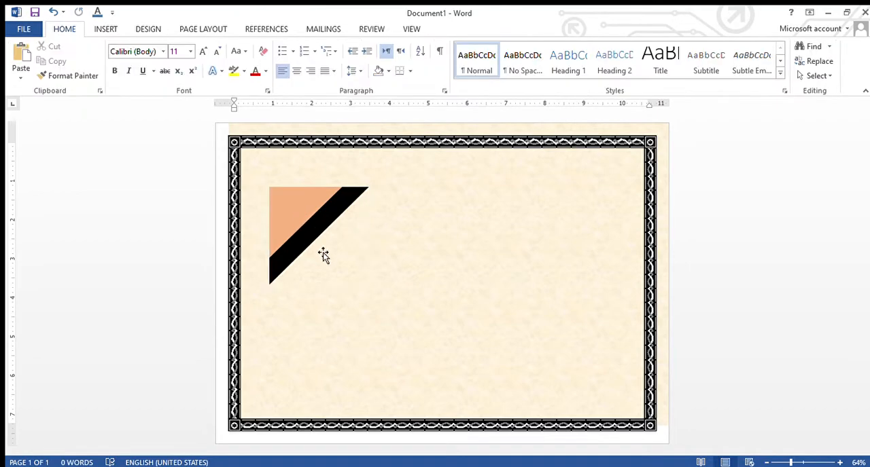
Group the orange and black triangles and move the group into the upper-left corner of the page border
{"action": "left_click", "coordinate": [301, 217]}
{"action": "left_click", "coordinate": [313, 235], "text": "shift"}
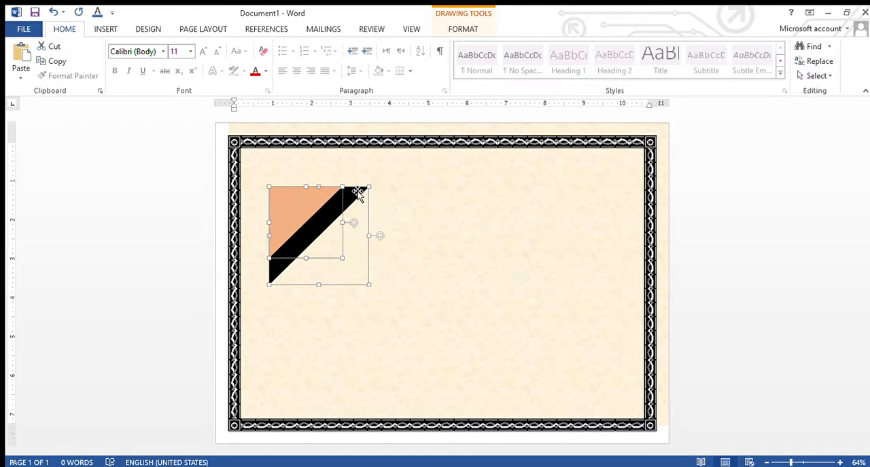
{"action": "left_click", "coordinate": [464, 29]}
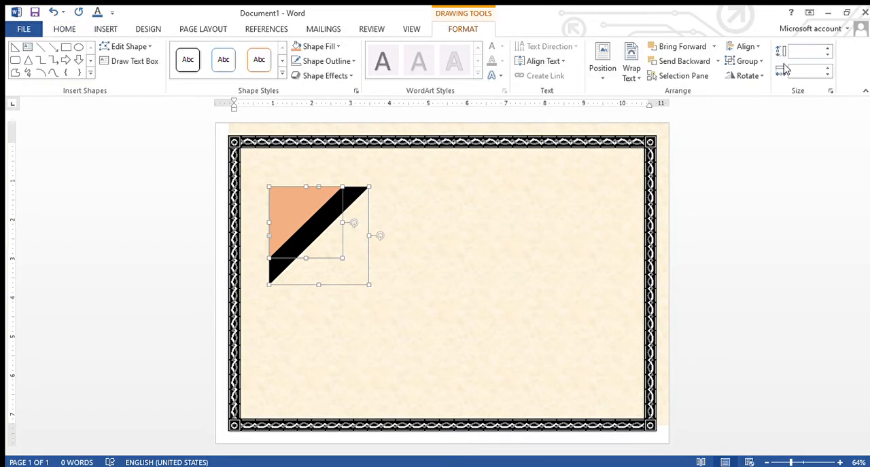
{"action": "left_click", "coordinate": [742, 68]}
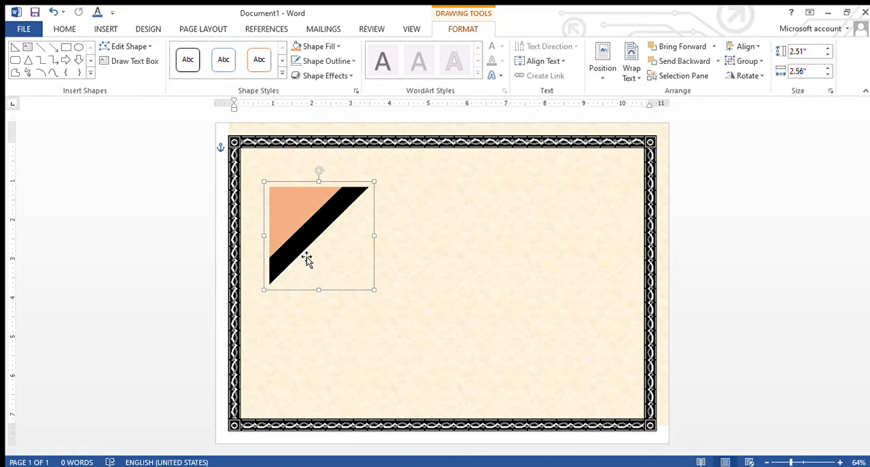
{"action": "left_click_drag", "start_coordinate": [310, 202], "coordinate": [286, 166]}
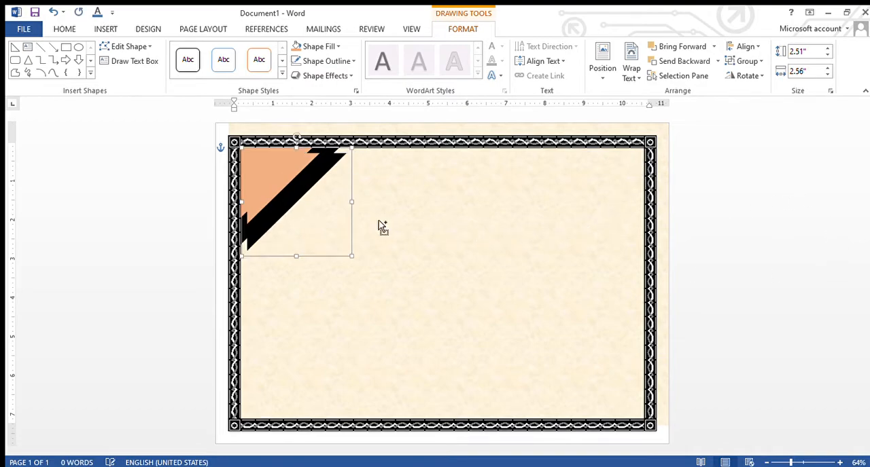
Duplicate the corner ornament, rotate the copy 90 degrees clockwise and place it in the upper-right corner of the border
{"action": "left_click_drag", "start_coordinate": [306, 181], "coordinate": [447, 230], "text": "ctrl"}
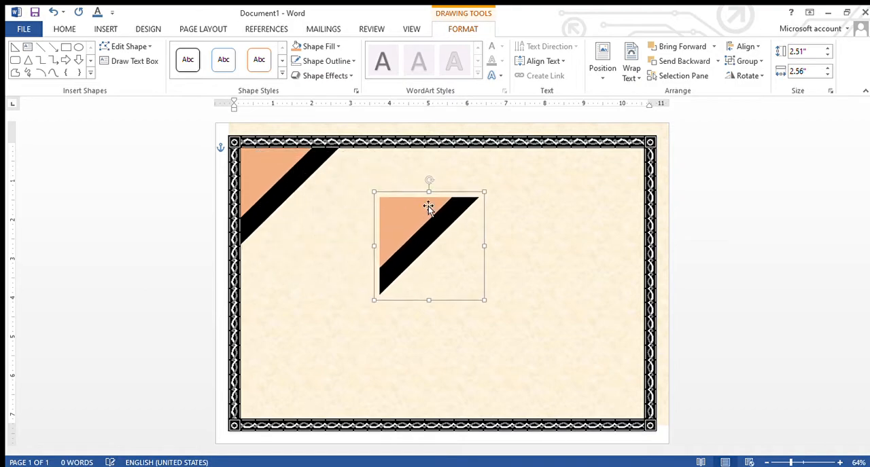
{"action": "left_click_drag", "start_coordinate": [431, 180], "coordinate": [621, 189]}
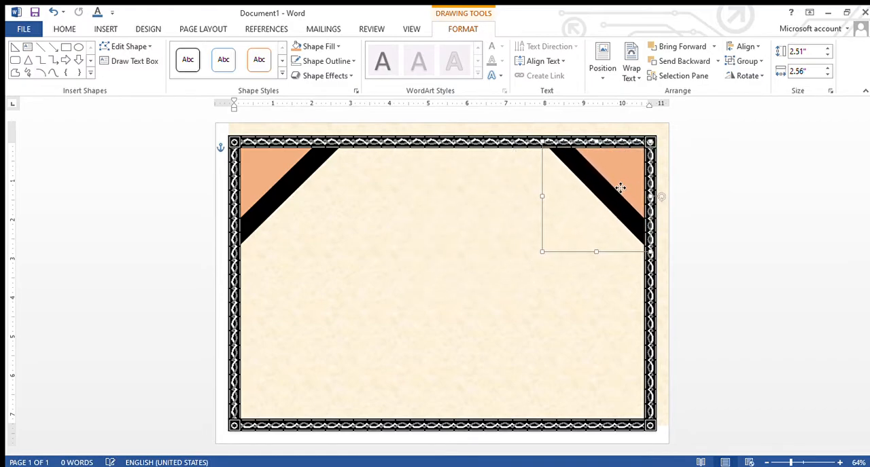
{"action": "left_click", "coordinate": [501, 299]}
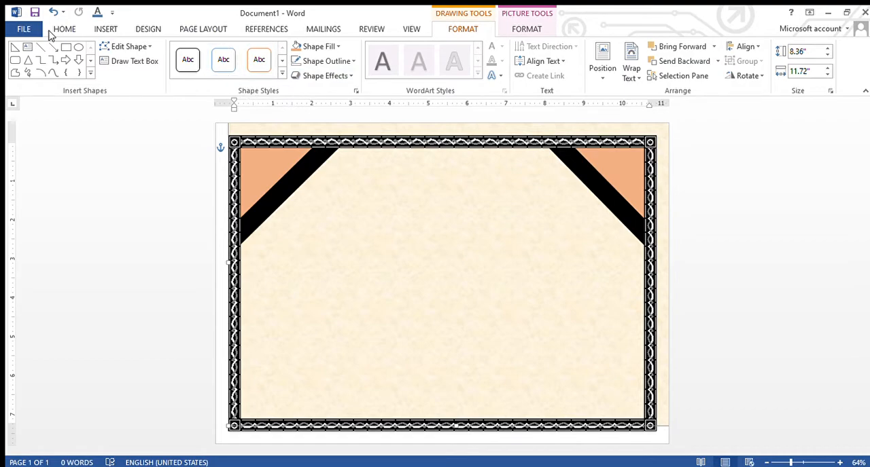
Draw a text box about 5.82 by 0.72 inches between the two corner ornaments and remove its fill and outline
{"action": "left_click", "coordinate": [104, 29]}
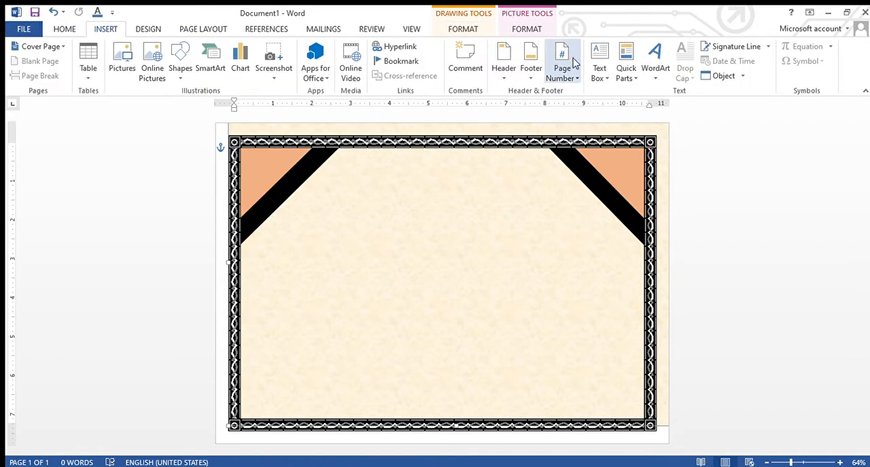
{"action": "left_click", "coordinate": [605, 78]}
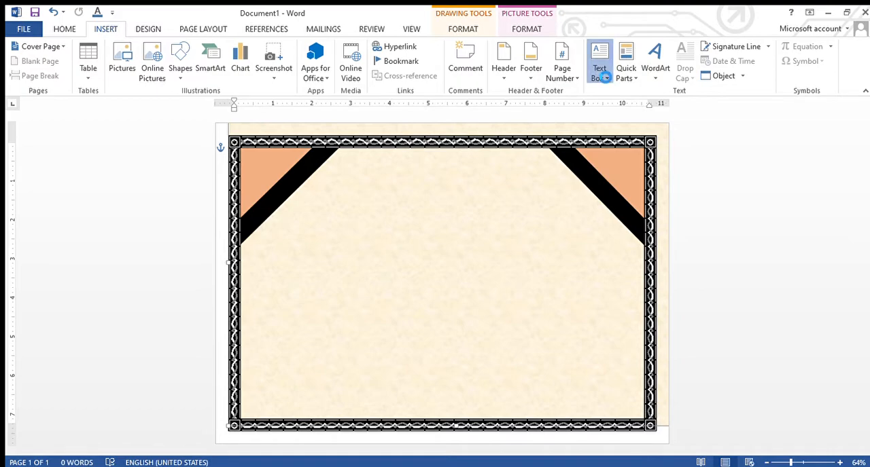
{"action": "left_click", "coordinate": [599, 75]}
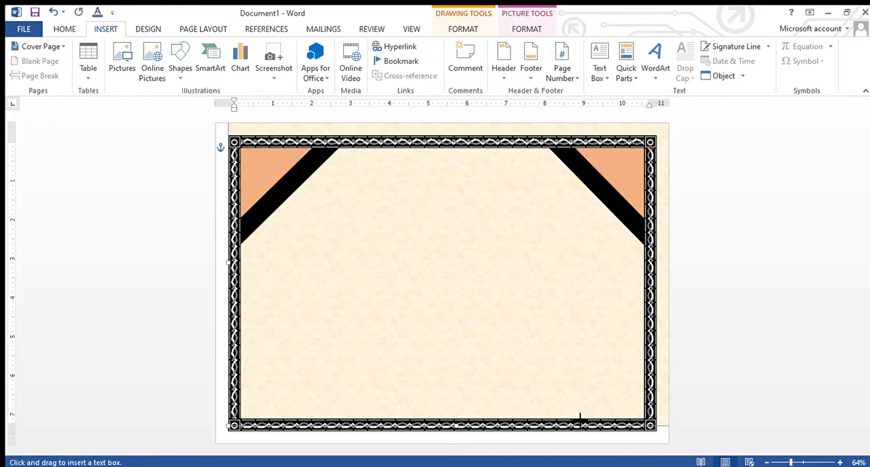
{"action": "mouse_move", "coordinate": [328, 180]}
{"action": "left_mouse_down"}
{"action": "mouse_move", "coordinate": [565, 218]}
{"action": "mouse_move", "coordinate": [556, 212]}
{"action": "left_mouse_up"}
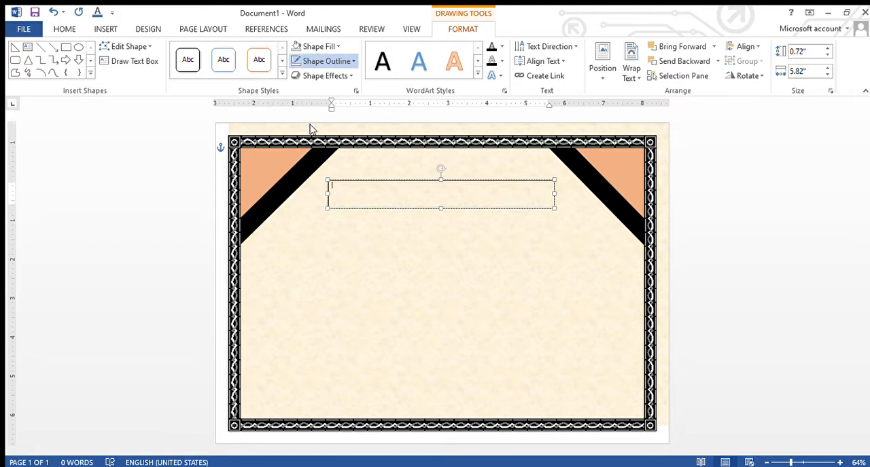
{"action": "left_click", "coordinate": [321, 173]}
{"action": "left_click", "coordinate": [405, 244]}
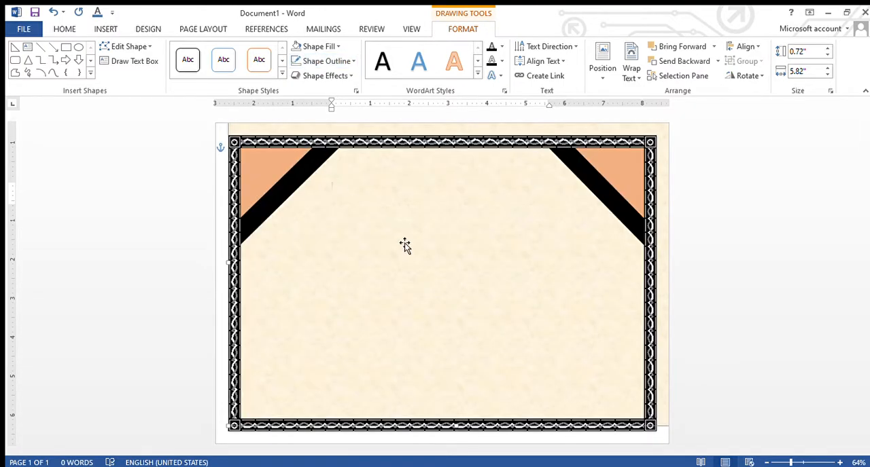
{"action": "left_click", "coordinate": [396, 202]}
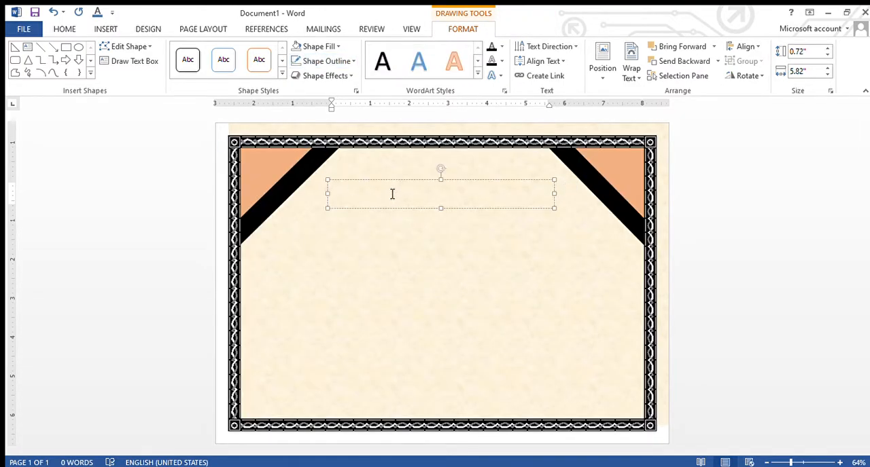
Set the empty text box's font to Algerian at size 36
{"action": "left_click", "coordinate": [63, 30]}
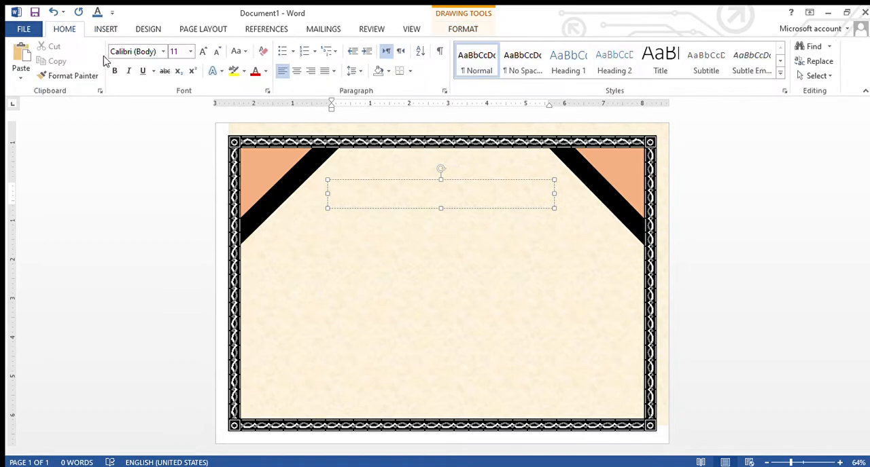
{"action": "left_click", "coordinate": [188, 53]}
{"action": "type", "text": "36"}
{"action": "key", "text": "Return"}
{"action": "left_click", "coordinate": [158, 52]}
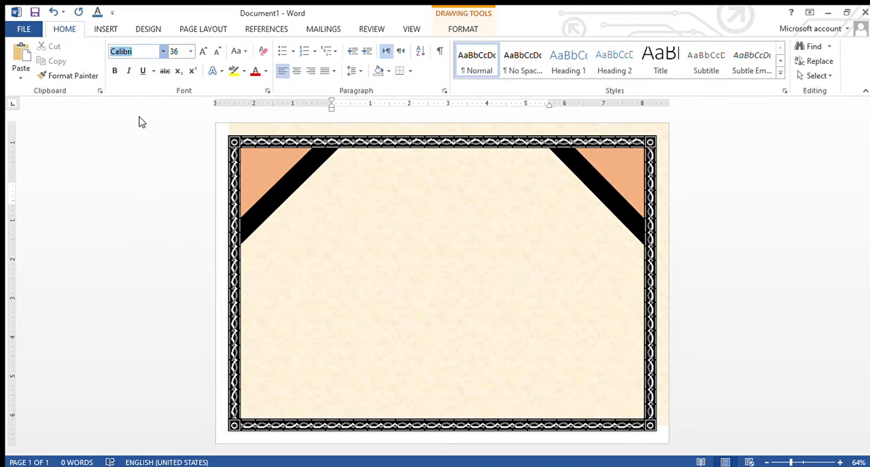
{"action": "type", "text": "Algerian"}
{"action": "key", "text": "Return"}
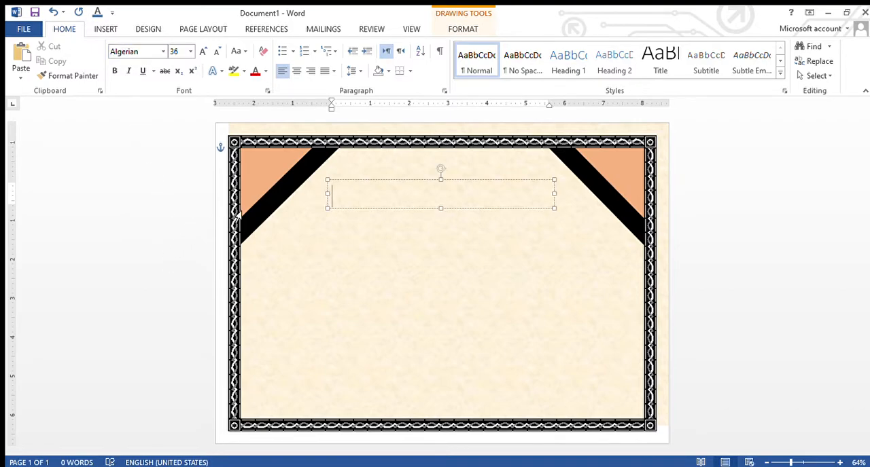
Enter the heading CERTIFICATE in the text box and centre it
{"action": "type", "text": "CERTI"}
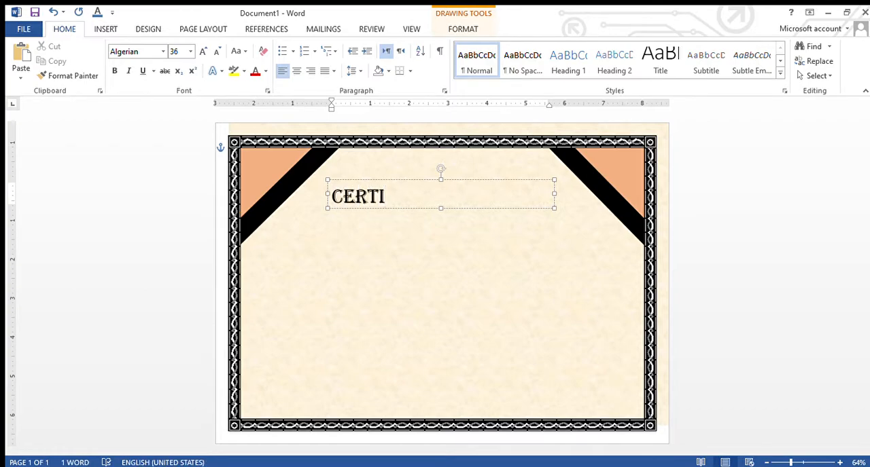
{"action": "type", "text": "FICATE"}
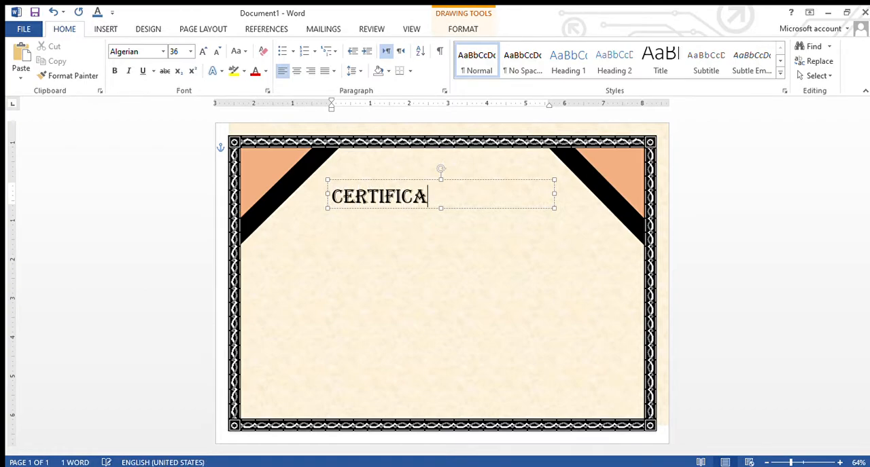
{"action": "left_click", "coordinate": [295, 72]}
{"action": "left_click", "coordinate": [377, 233]}
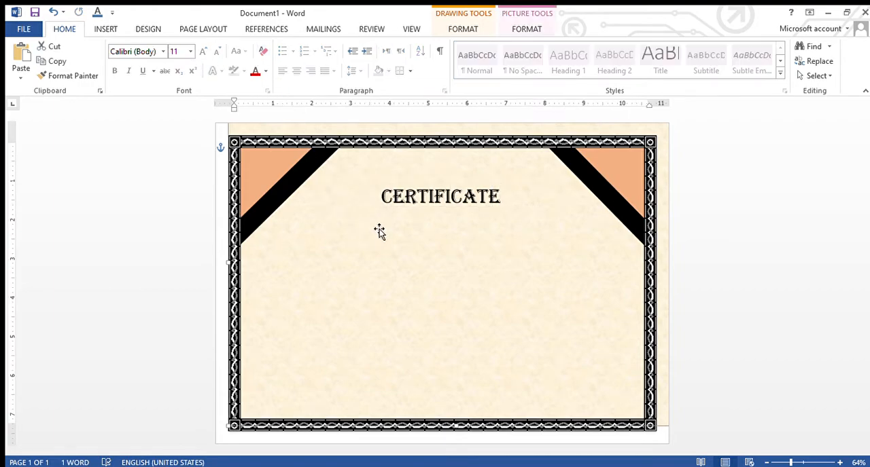
Select the CERTIFICATE heading text box for editing
{"action": "left_click", "coordinate": [439, 203]}
{"action": "left_click", "coordinate": [436, 196]}
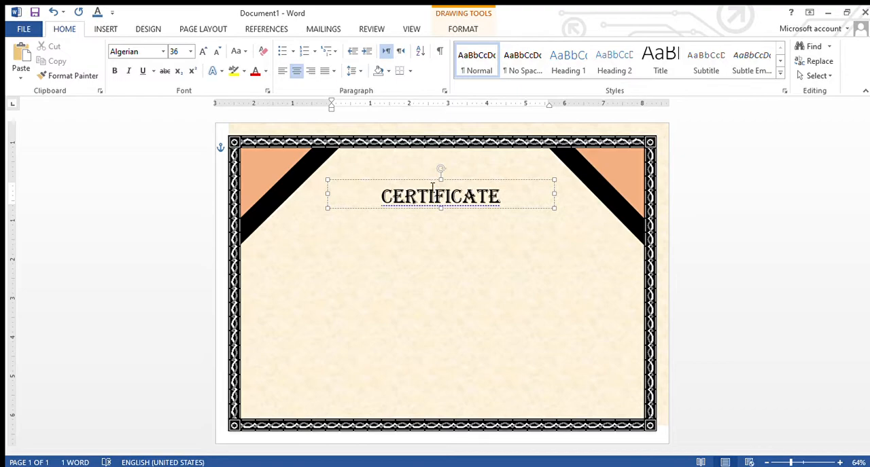
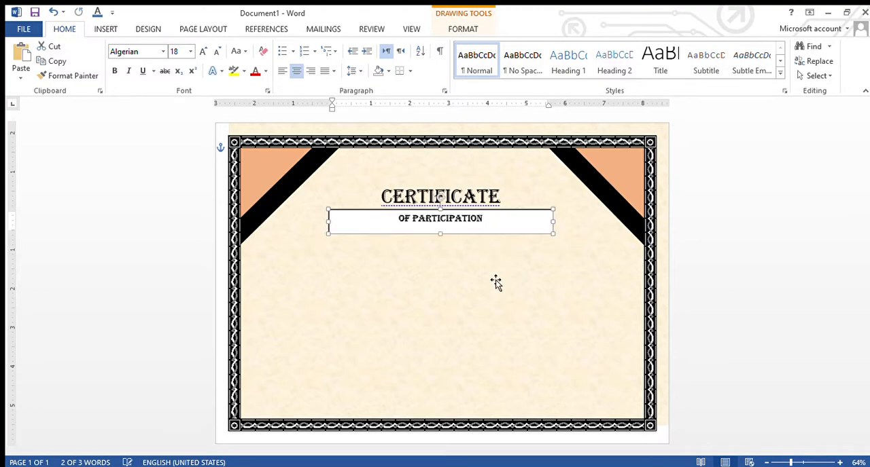
Remove the fill and outline from the OF PARTICIPATION text box
{"action": "left_click", "coordinate": [417, 275]}
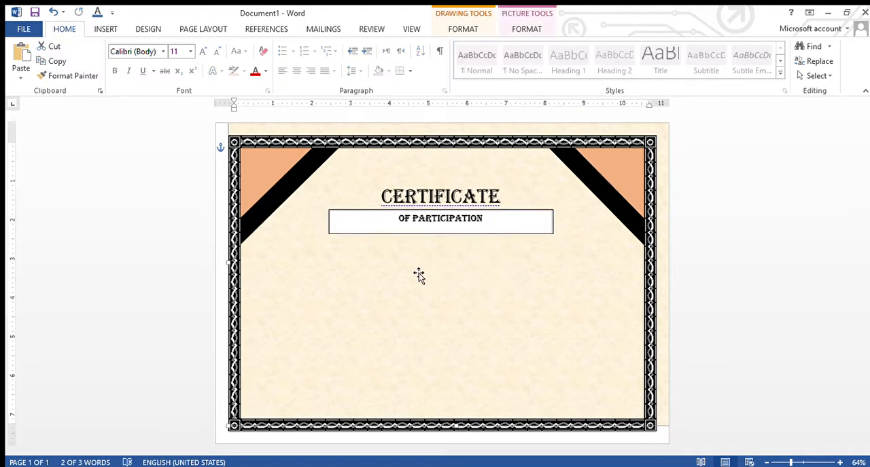
{"action": "left_click", "coordinate": [356, 235]}
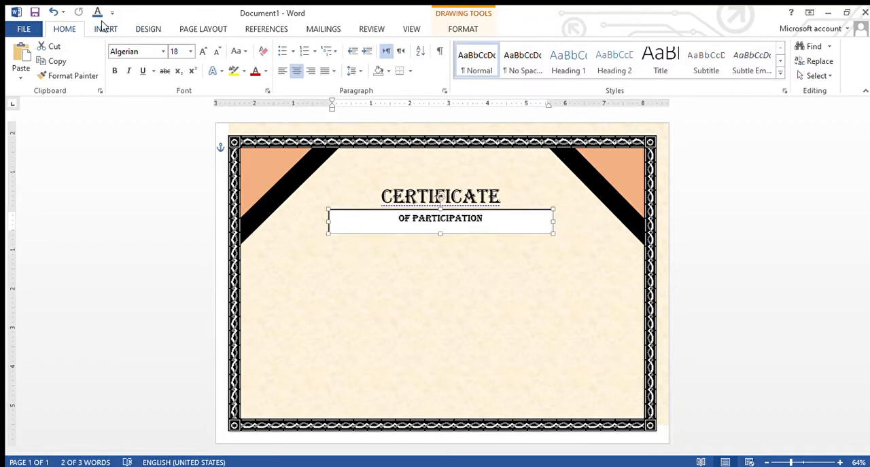
{"action": "left_click", "coordinate": [443, 29]}
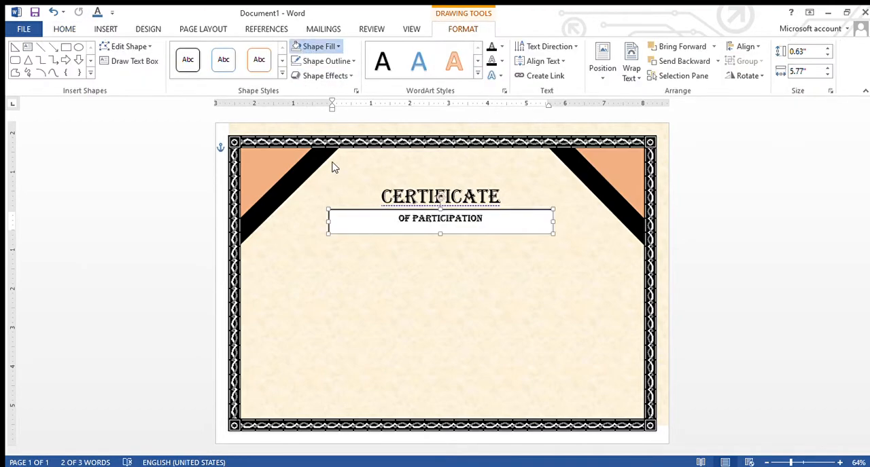
{"action": "left_click", "coordinate": [334, 165]}
{"action": "left_click", "coordinate": [328, 61]}
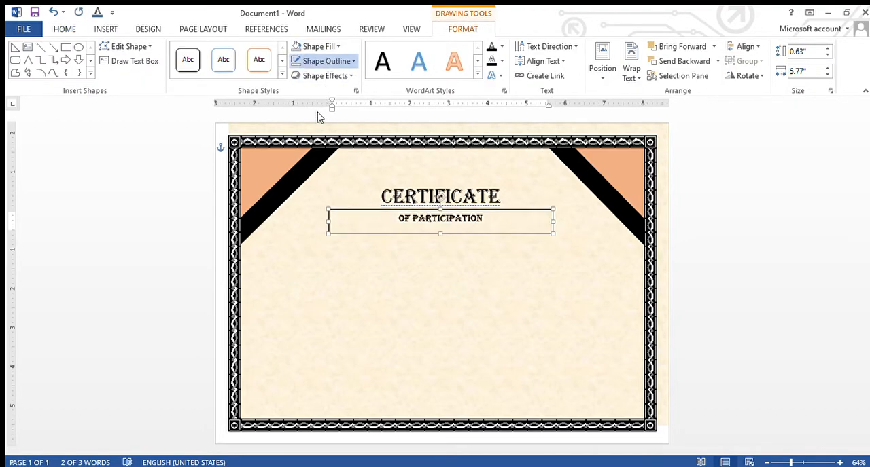
{"action": "left_click", "coordinate": [316, 175]}
{"action": "left_click", "coordinate": [482, 267]}
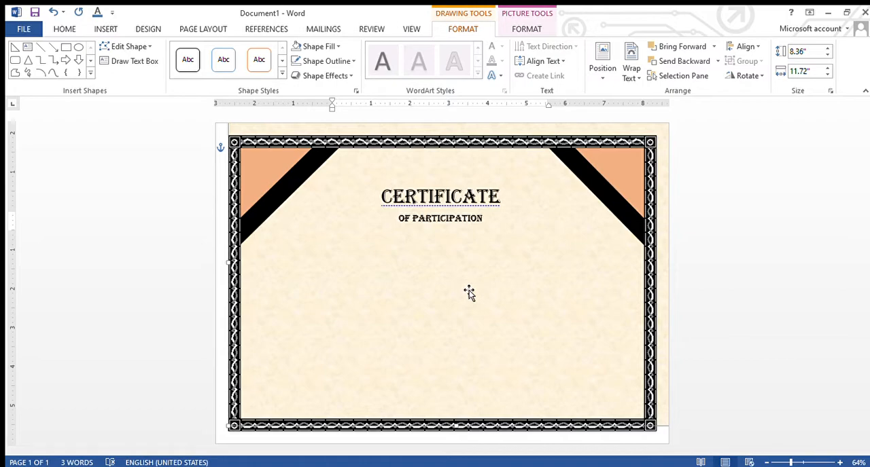
Draw a text box about 4.74 by 0.54 inches below OF PARTICIPATION and start its text at font size 14
{"action": "left_click", "coordinate": [106, 30]}
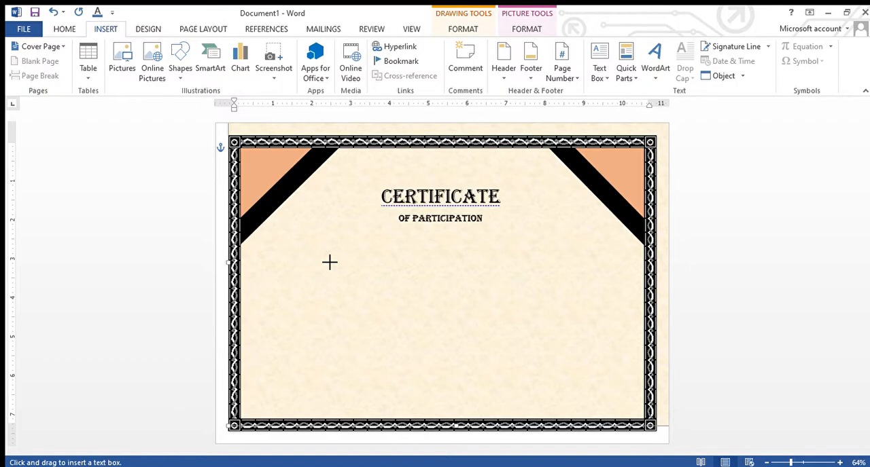
{"action": "left_click_drag", "start_coordinate": [342, 264], "coordinate": [529, 285]}
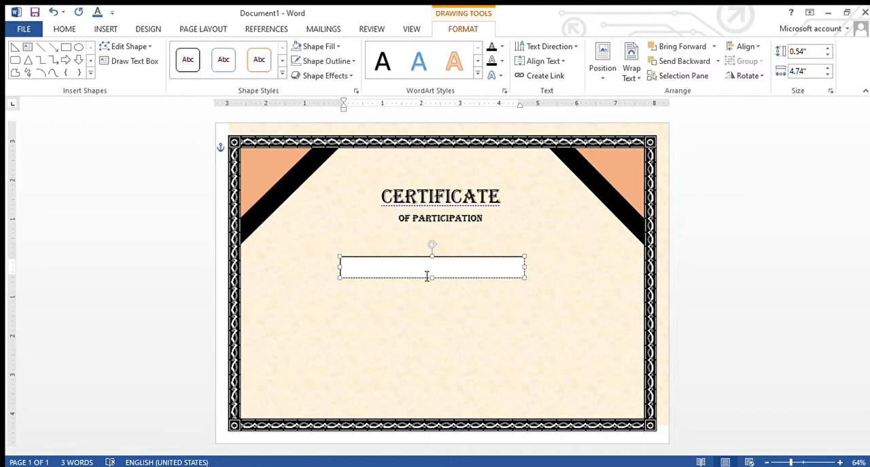
{"action": "left_click", "coordinate": [53, 30]}
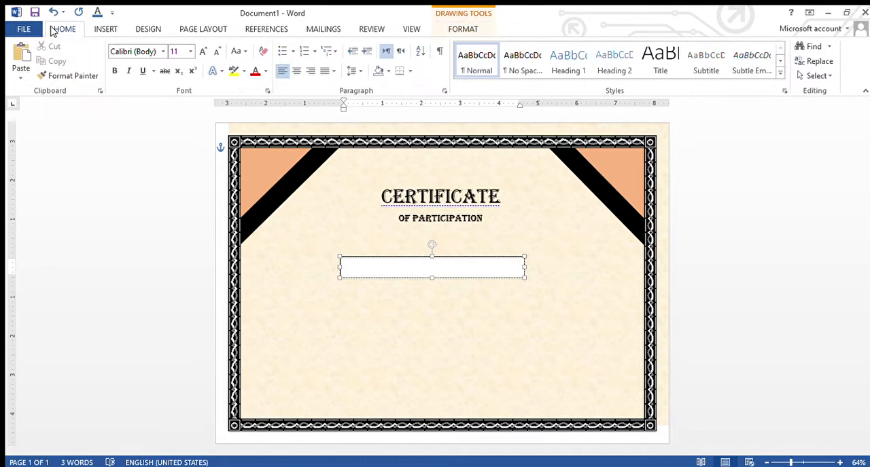
{"action": "left_click", "coordinate": [178, 52]}
{"action": "type", "text": "14"}
{"action": "key", "text": "Return"}
{"action": "type", "text": "Pro"}
Undo the stray entry in the border shape and complete the new text box's line as Proudly Presented to
{"action": "left_click", "coordinate": [284, 245]}
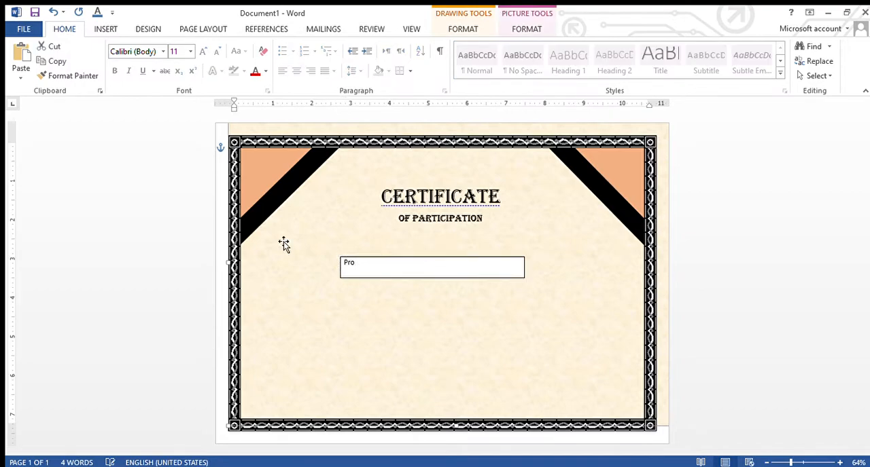
{"action": "left_click", "coordinate": [458, 260]}
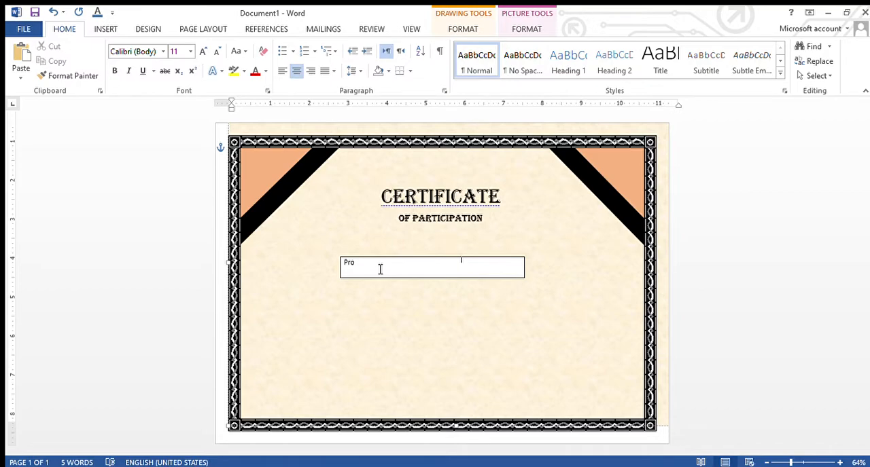
{"action": "key", "text": "ctrl+z"}
{"action": "key", "text": "ctrl+z"}
{"action": "key", "text": "ctrl+z"}
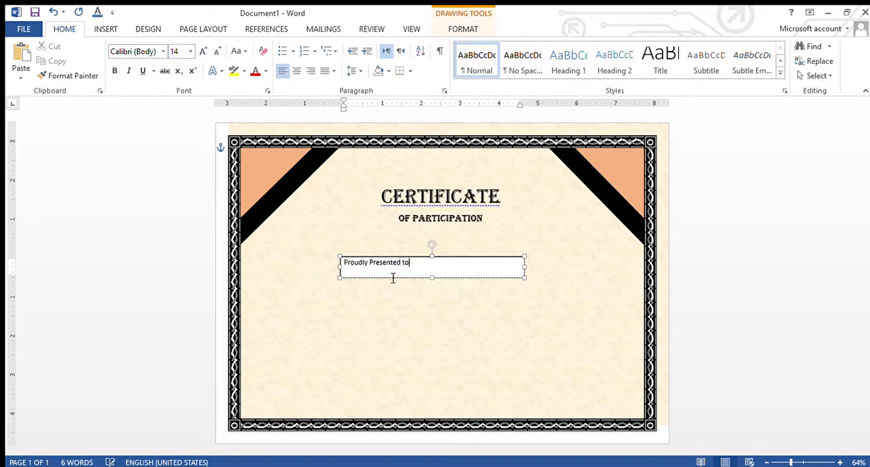
Format the Proudly Presented to line as bold Andalus at size 20 and centre it
{"action": "left_click_drag", "start_coordinate": [410, 265], "coordinate": [342, 266]}
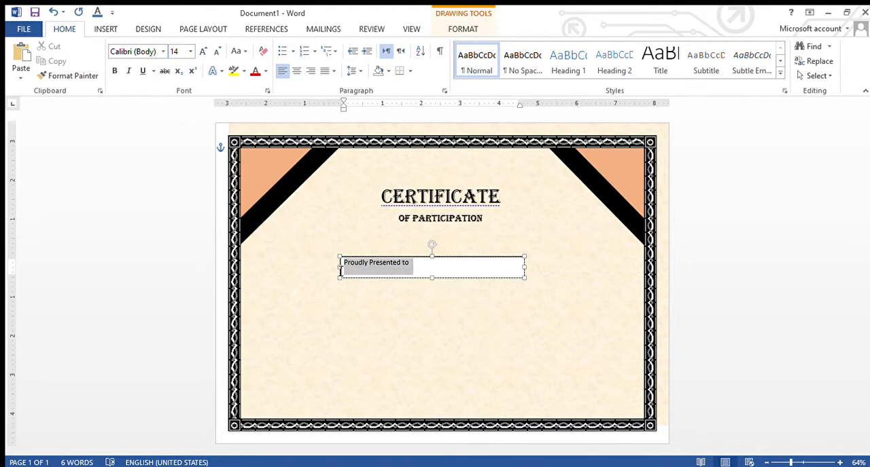
{"action": "left_click", "coordinate": [190, 52]}
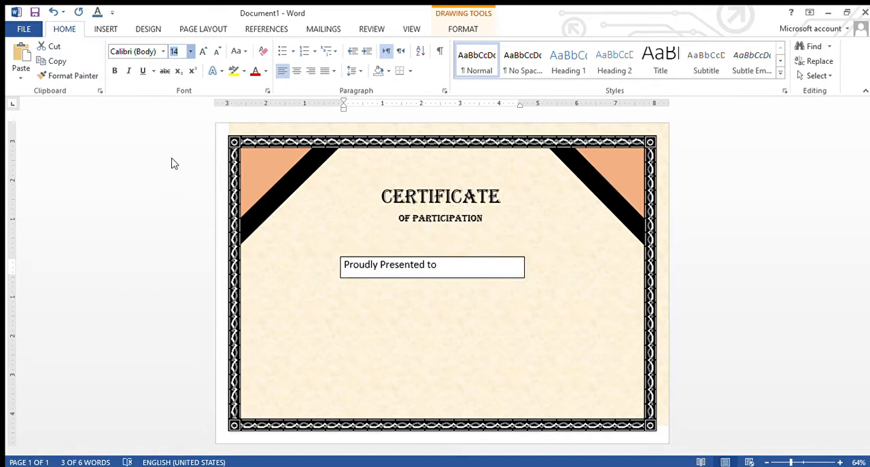
{"action": "key", "text": "Escape"}
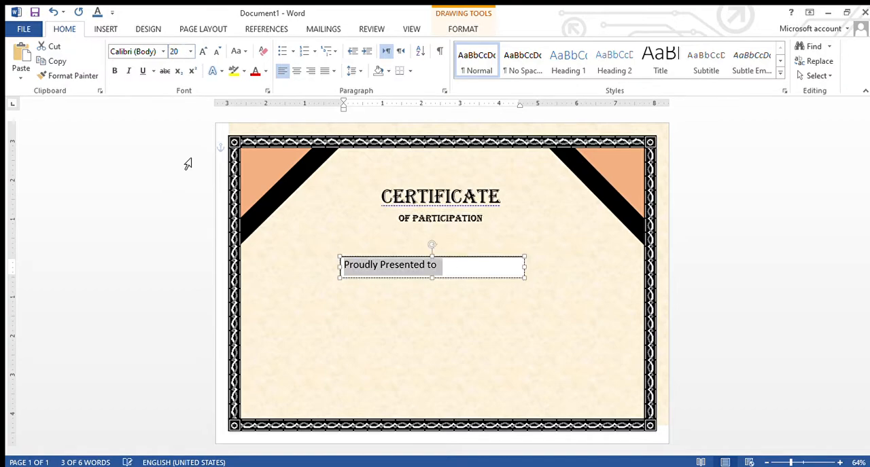
{"action": "left_click", "coordinate": [162, 51]}
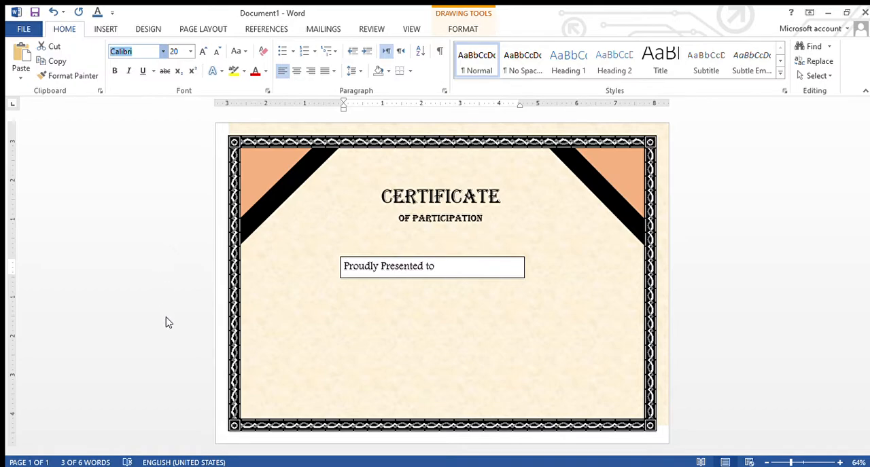
{"action": "left_click", "coordinate": [170, 322]}
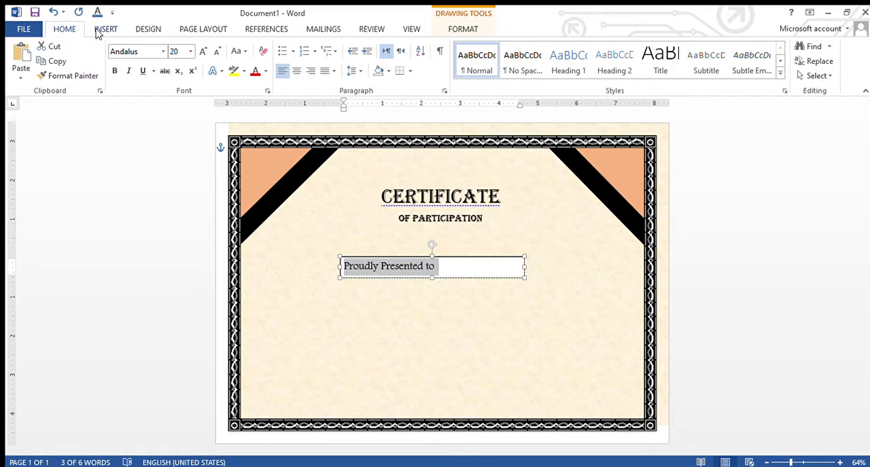
{"action": "left_click", "coordinate": [114, 71]}
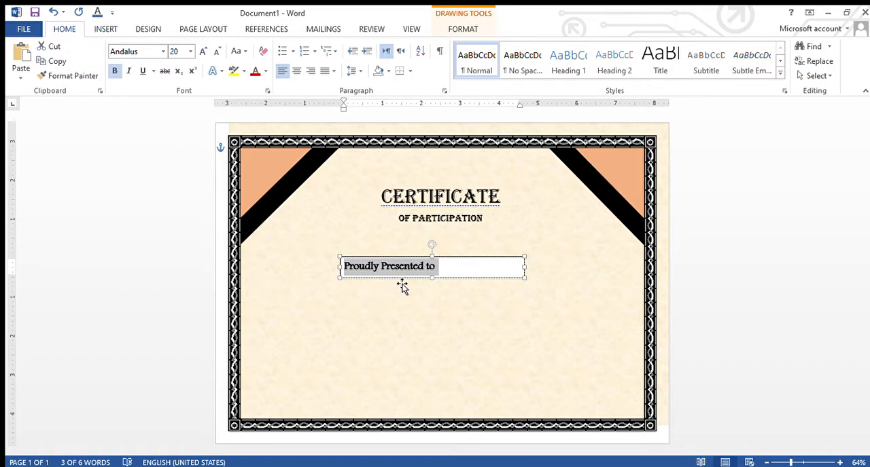
{"action": "left_click", "coordinate": [297, 71]}
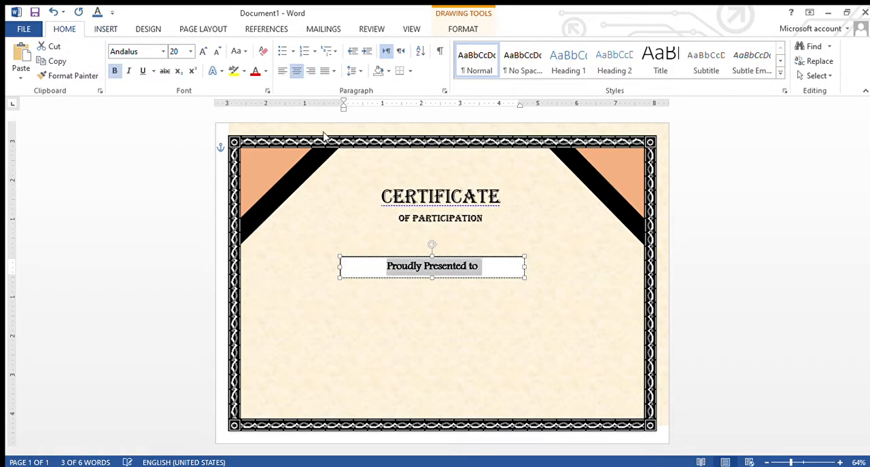
Remove the fill and outline from the Proudly Presented to text box
{"action": "left_click", "coordinate": [435, 339]}
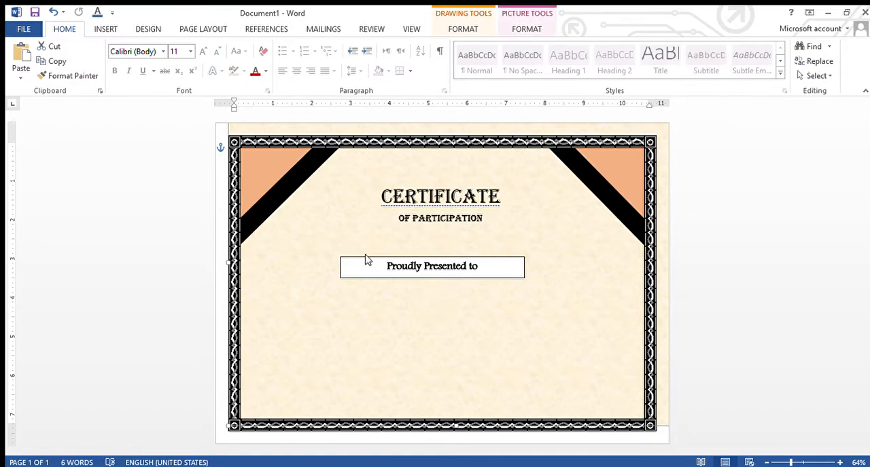
{"action": "left_click", "coordinate": [375, 263]}
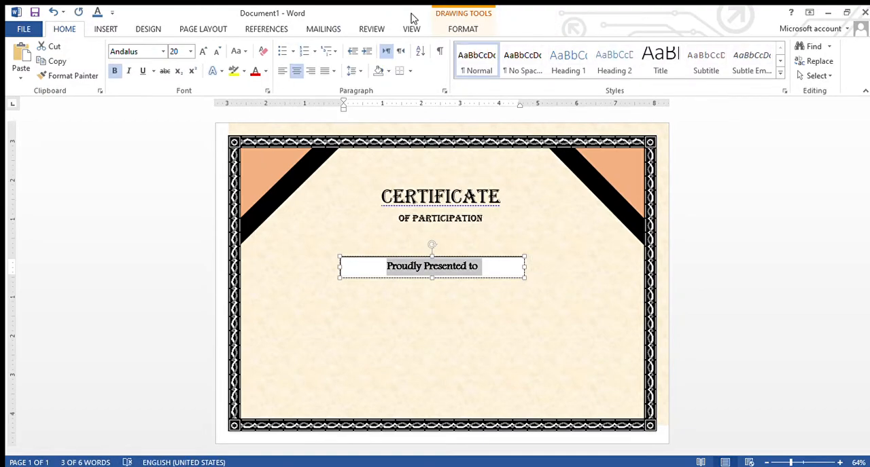
{"action": "left_click", "coordinate": [458, 28]}
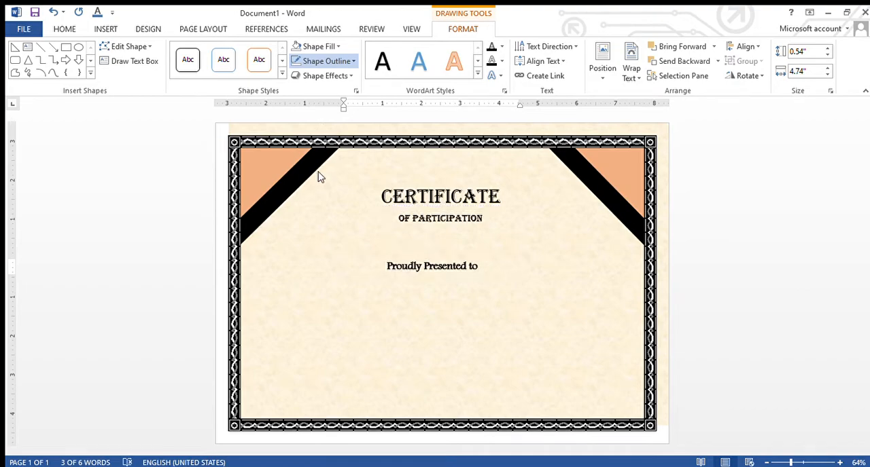
{"action": "left_click", "coordinate": [363, 295]}
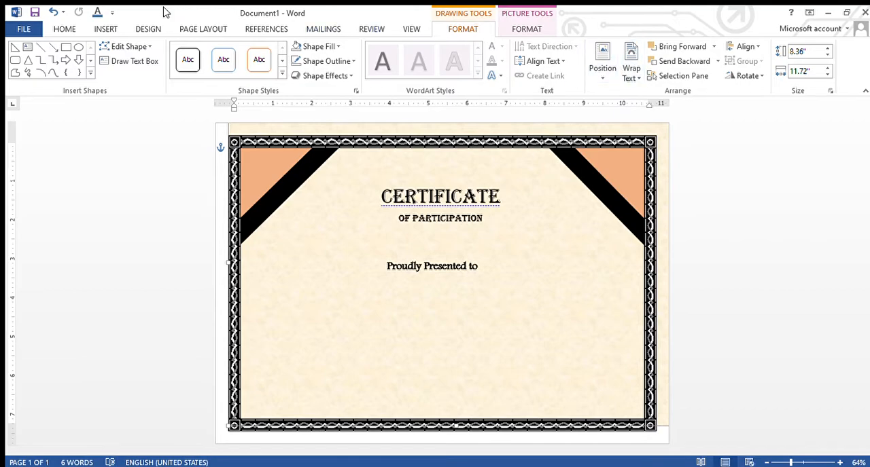
Draw a text box about 4.89 by 1.25 inches below the Proudly Presented to line
{"action": "left_click", "coordinate": [101, 29]}
{"action": "left_click", "coordinate": [592, 68]}
{"action": "left_click", "coordinate": [593, 418]}
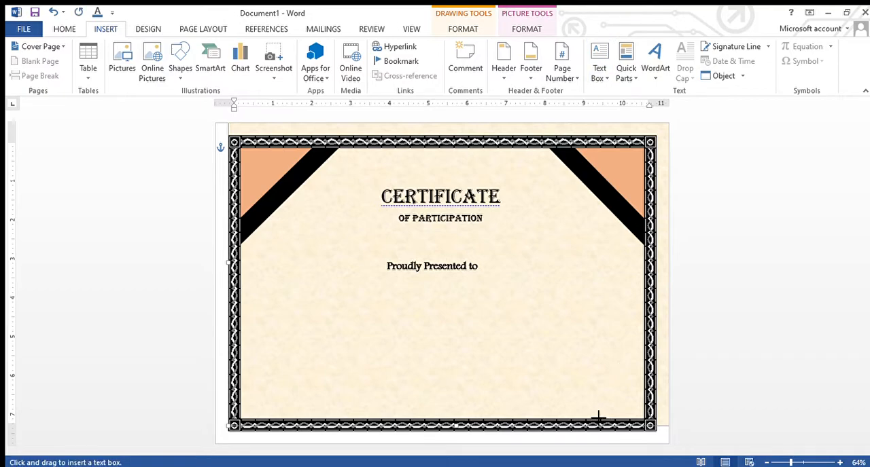
{"action": "mouse_move", "coordinate": [356, 295]}
{"action": "left_mouse_down"}
{"action": "mouse_move", "coordinate": [561, 347]}
{"action": "mouse_move", "coordinate": [537, 352]}
{"action": "mouse_move", "coordinate": [544, 340]}
{"action": "left_mouse_up"}
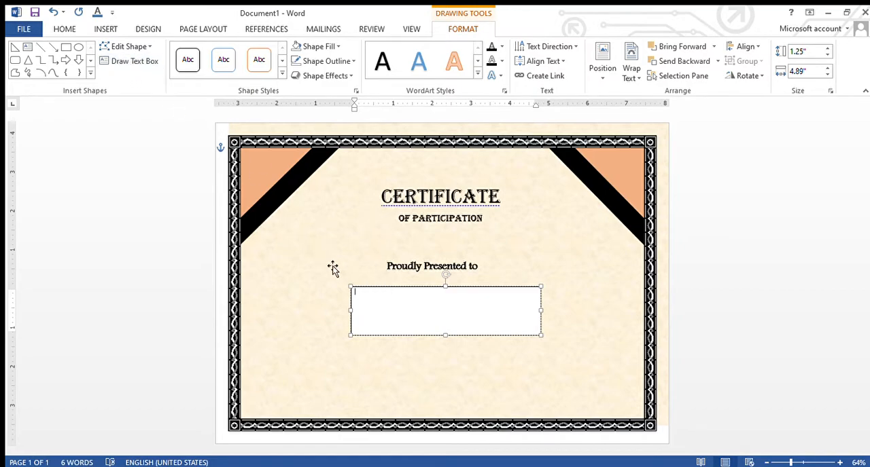
Set the new text box's font size to 36 and enter the recipient's full name
{"action": "left_click", "coordinate": [65, 29]}
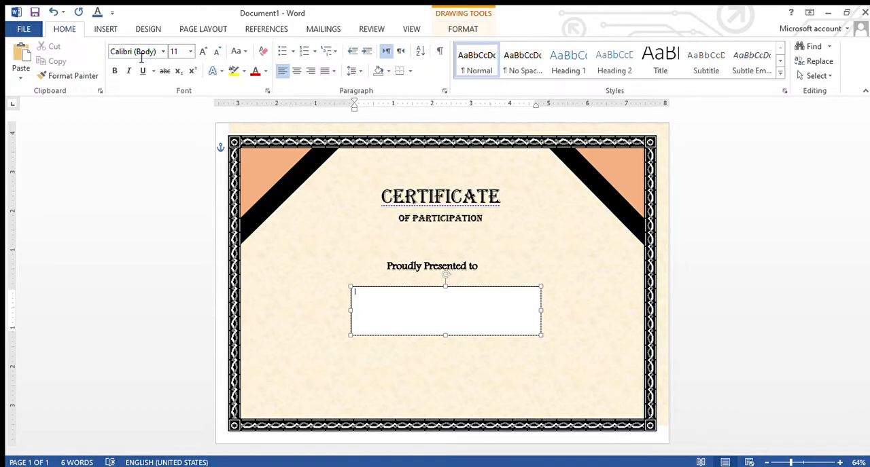
{"action": "left_click", "coordinate": [178, 52]}
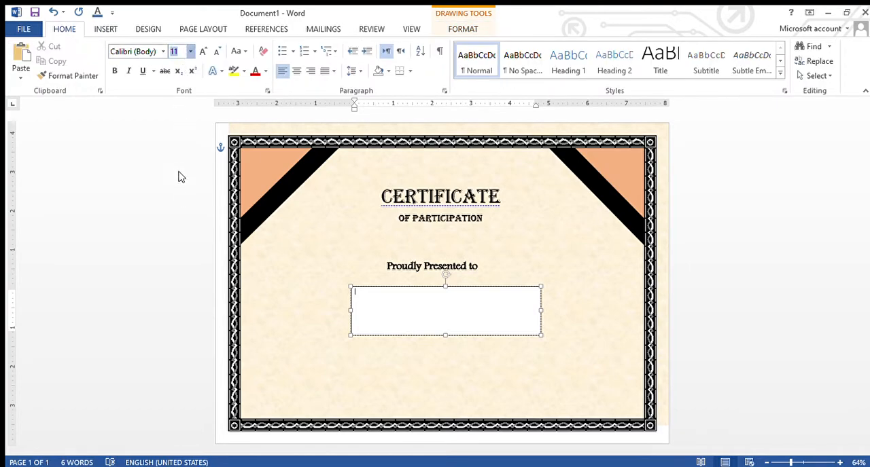
{"action": "left_click", "coordinate": [175, 228]}
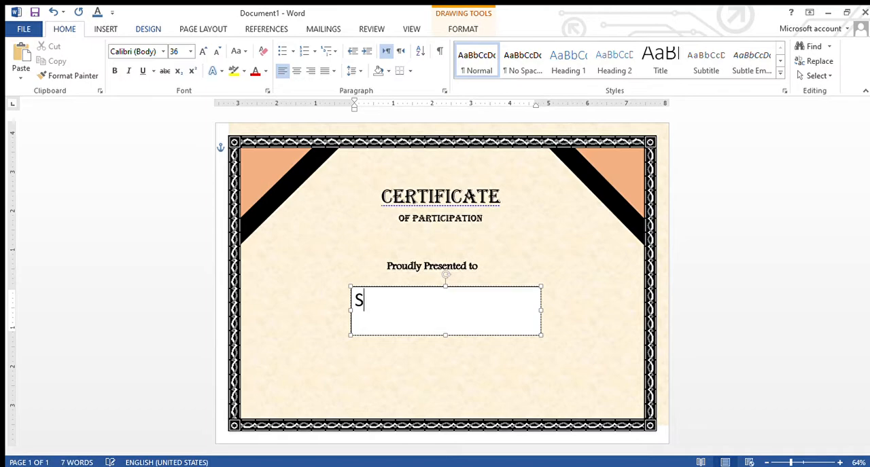
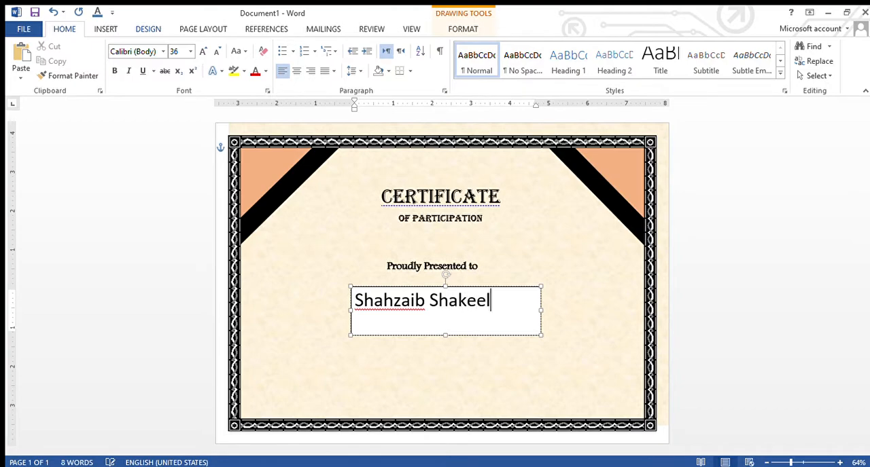
Change the recipient's name to the Vladimir Script font and increase its font size
{"action": "left_click", "coordinate": [393, 311]}
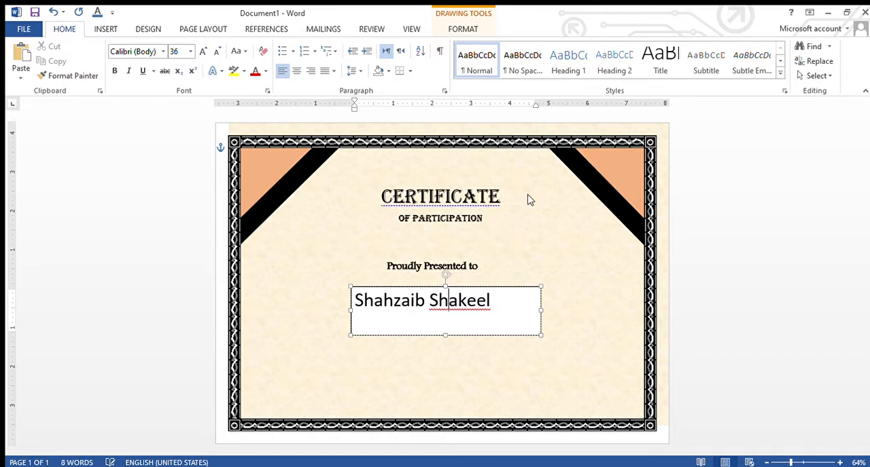
{"action": "left_click", "coordinate": [497, 304]}
{"action": "left_click_drag", "start_coordinate": [496, 304], "coordinate": [356, 301]}
{"action": "left_click", "coordinate": [163, 53]}
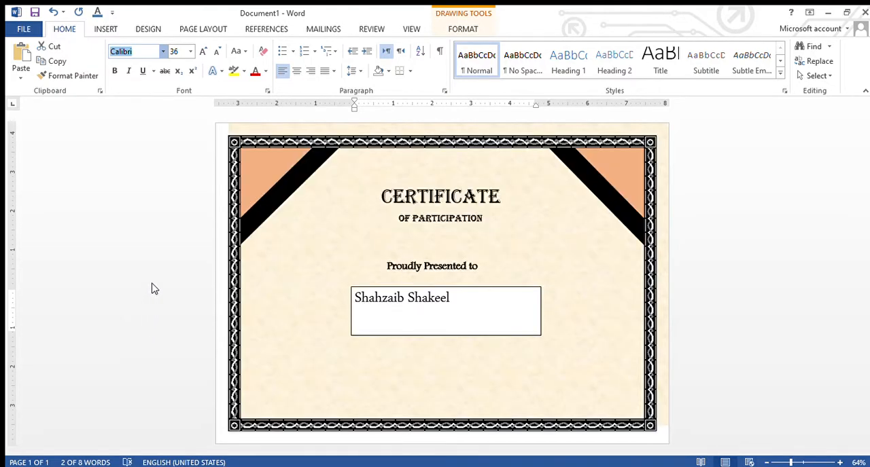
{"action": "type", "text": "Edwardian Sc"}
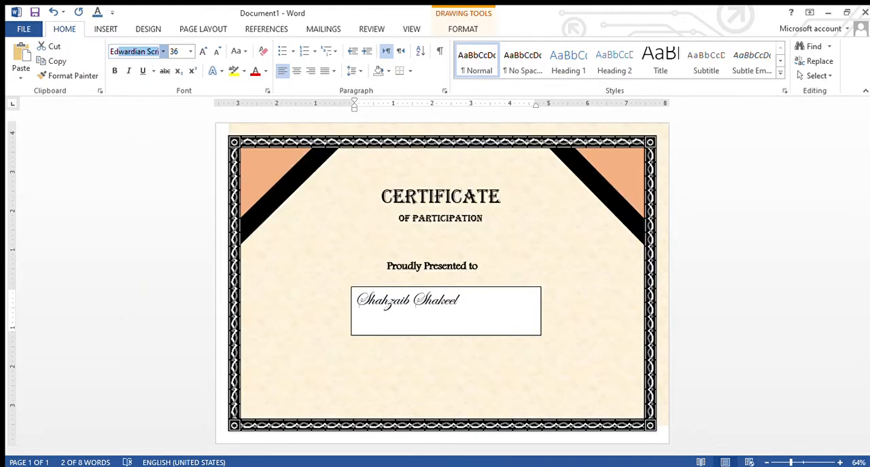
{"action": "left_click", "coordinate": [147, 51]}
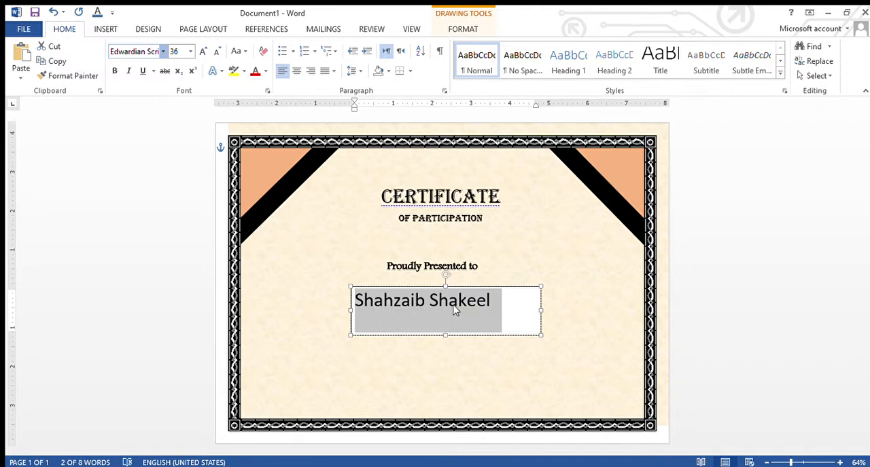
{"action": "left_click", "coordinate": [207, 193]}
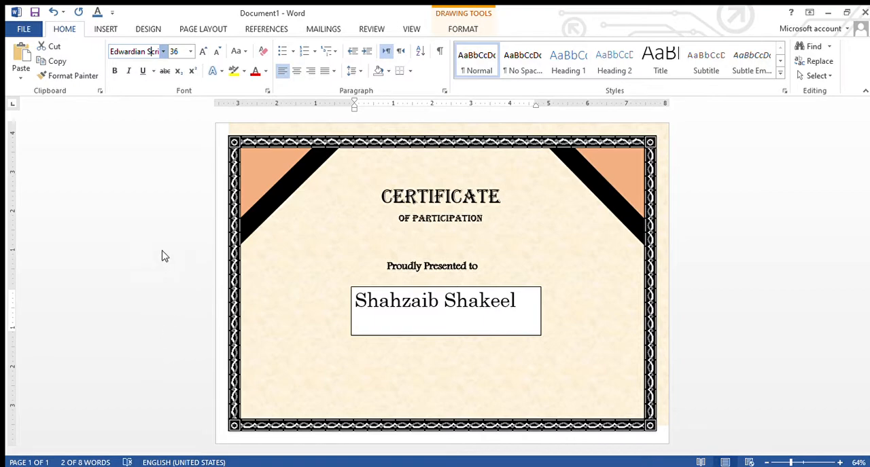
{"action": "key", "text": "Return"}
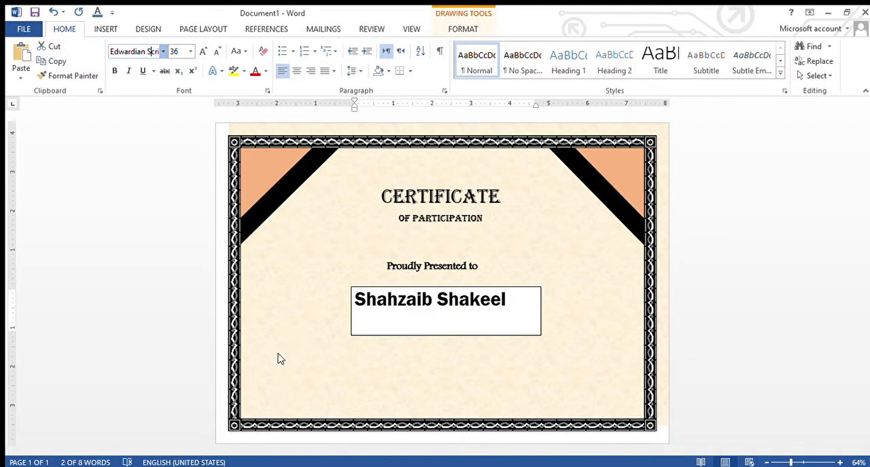
{"action": "left_click", "coordinate": [164, 261]}
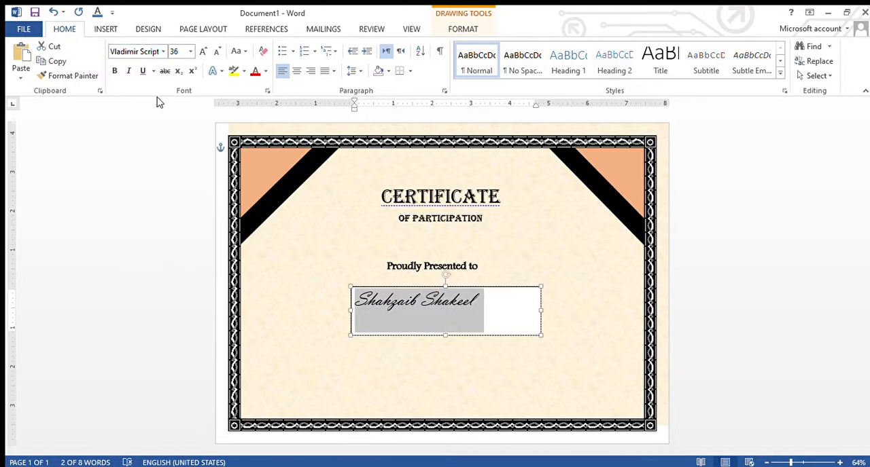
{"action": "left_click", "coordinate": [190, 53]}
{"action": "left_click", "coordinate": [189, 242]}
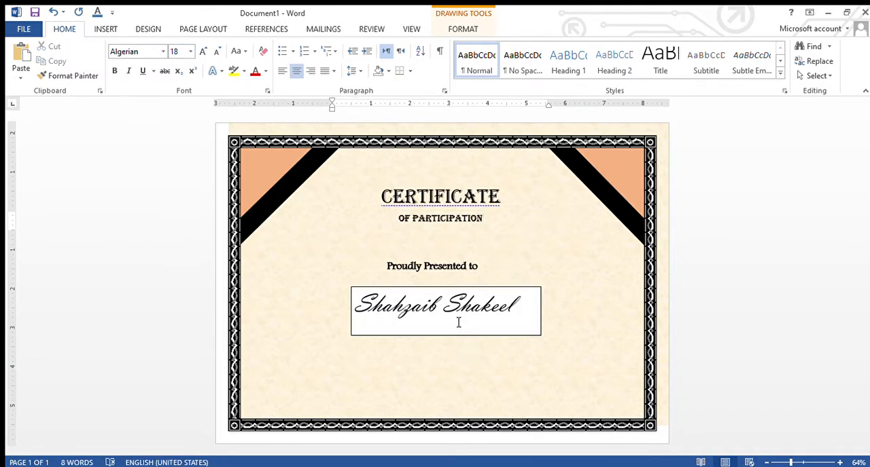
Remove the fill and outline from the recipient's name text box
{"action": "left_click", "coordinate": [394, 336]}
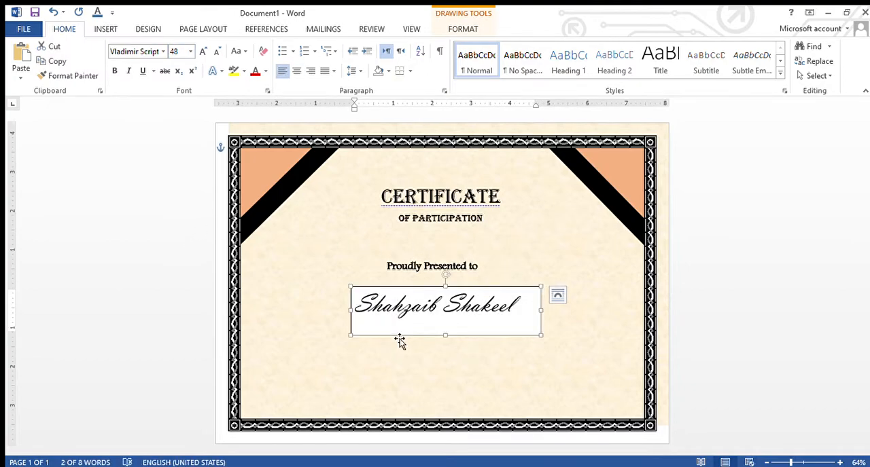
{"action": "left_click", "coordinate": [460, 29]}
{"action": "left_click", "coordinate": [315, 47]}
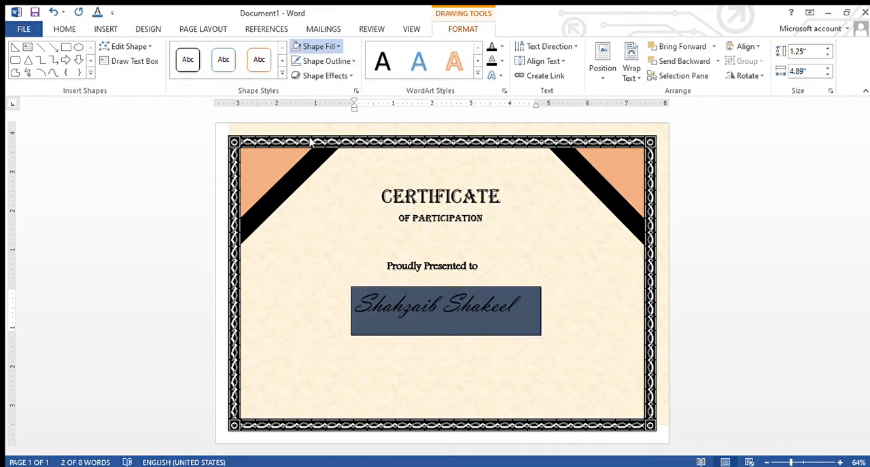
{"action": "left_click", "coordinate": [316, 163]}
{"action": "left_click", "coordinate": [331, 62]}
{"action": "left_click", "coordinate": [329, 176]}
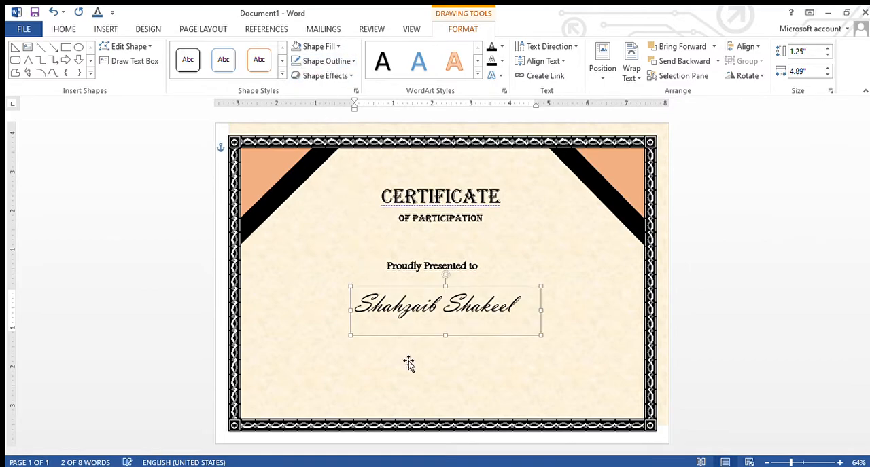
{"action": "left_click", "coordinate": [433, 334]}
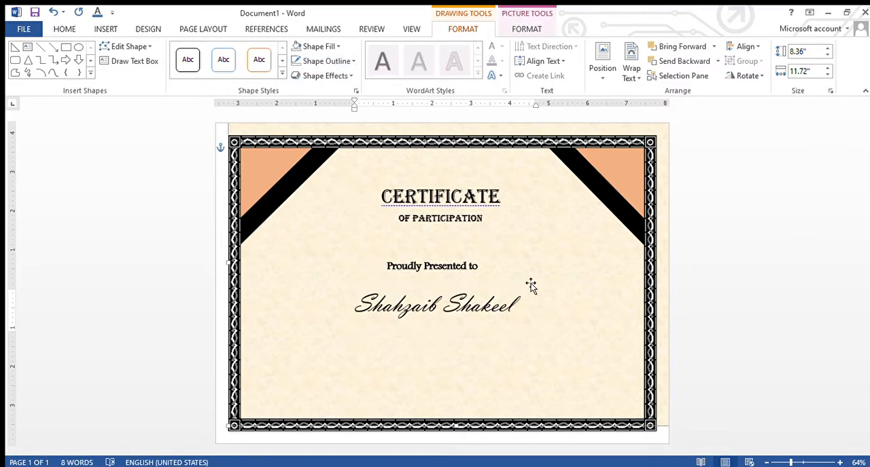
Apply the orange outlined WordArt style to the recipient's name
{"action": "left_click_drag", "start_coordinate": [518, 306], "coordinate": [339, 302]}
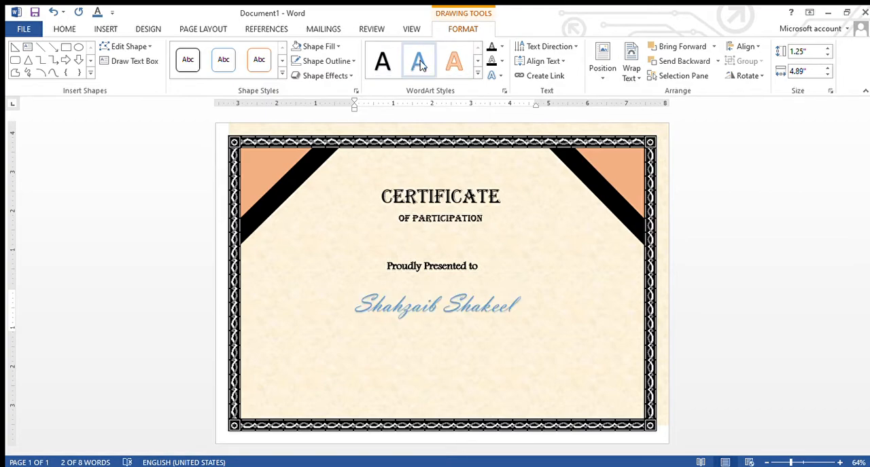
{"action": "left_click", "coordinate": [448, 65]}
{"action": "left_click", "coordinate": [546, 250]}
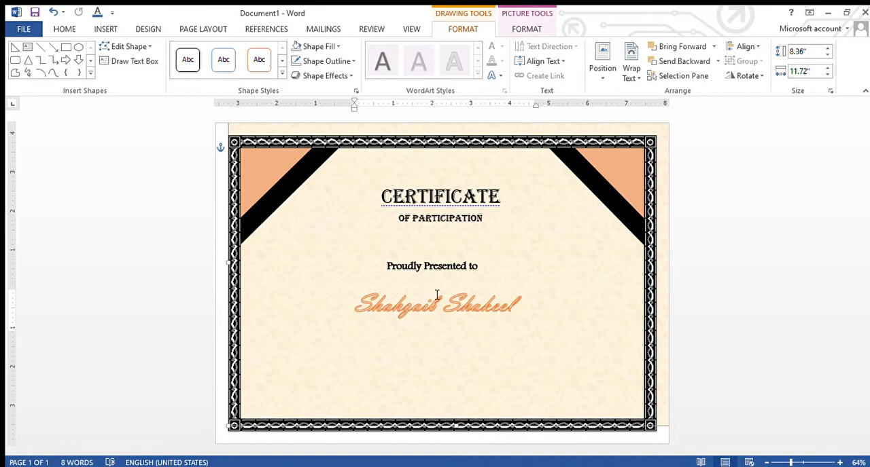
Nudge the Proudly Presented to line and the recipient's name slightly up and right, and shorten the name box to about 0.92 inches high
{"action": "left_click", "coordinate": [427, 270]}
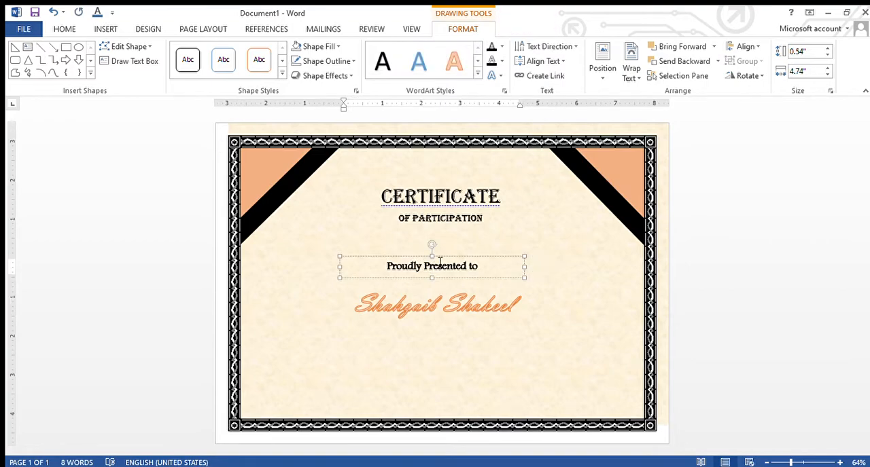
{"action": "left_click_drag", "start_coordinate": [445, 258], "coordinate": [452, 255]}
{"action": "left_click", "coordinate": [456, 293]}
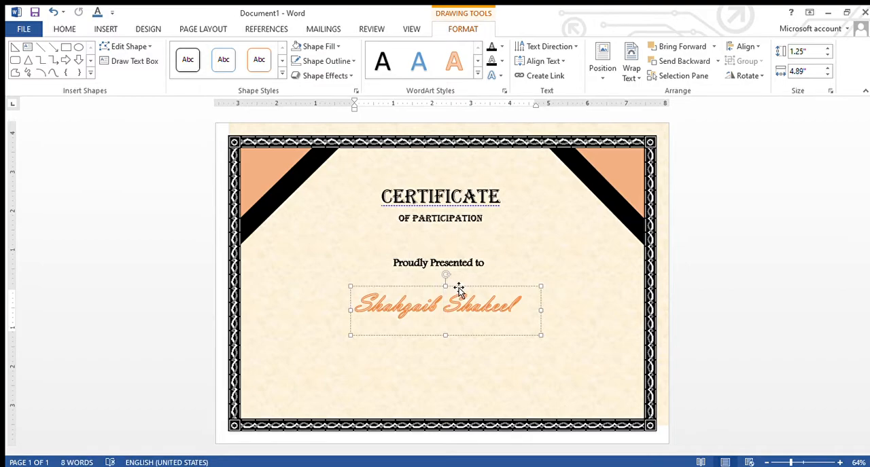
{"action": "left_click_drag", "start_coordinate": [460, 281], "coordinate": [463, 273]}
{"action": "left_click_drag", "start_coordinate": [453, 331], "coordinate": [447, 316]}
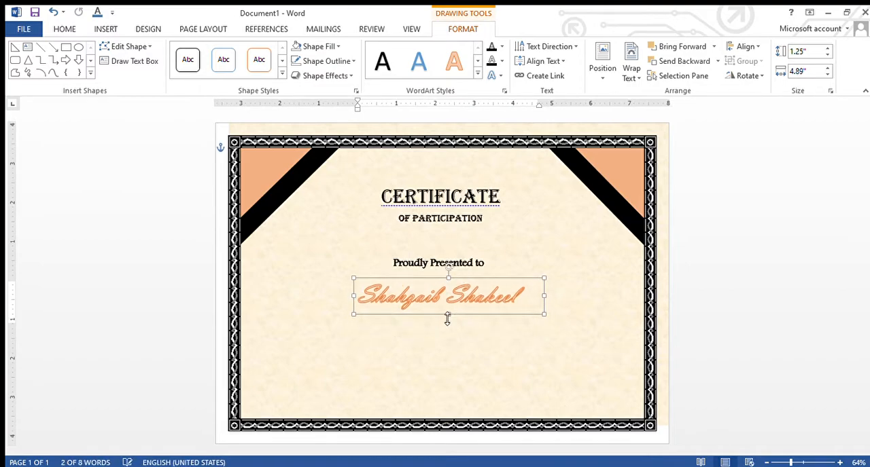
Move the Certificate heading and the Of Participation line slightly higher on the page
{"action": "left_click", "coordinate": [449, 199]}
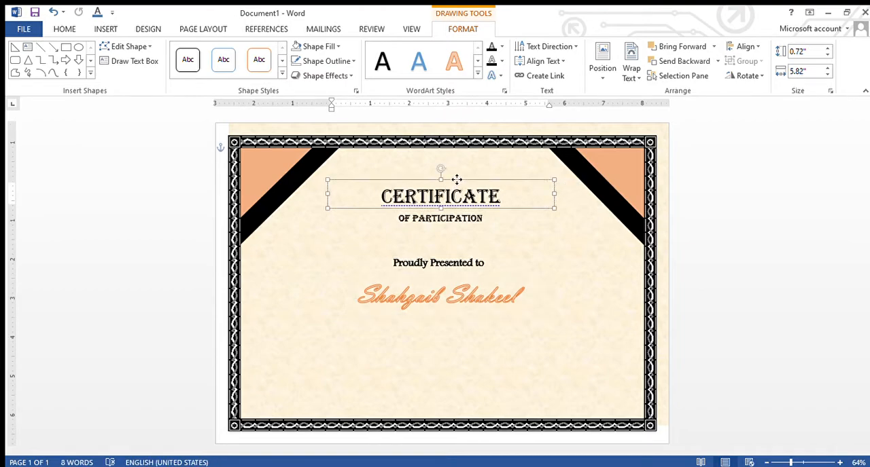
{"action": "left_click_drag", "start_coordinate": [455, 181], "coordinate": [459, 169]}
{"action": "left_click", "coordinate": [460, 223]}
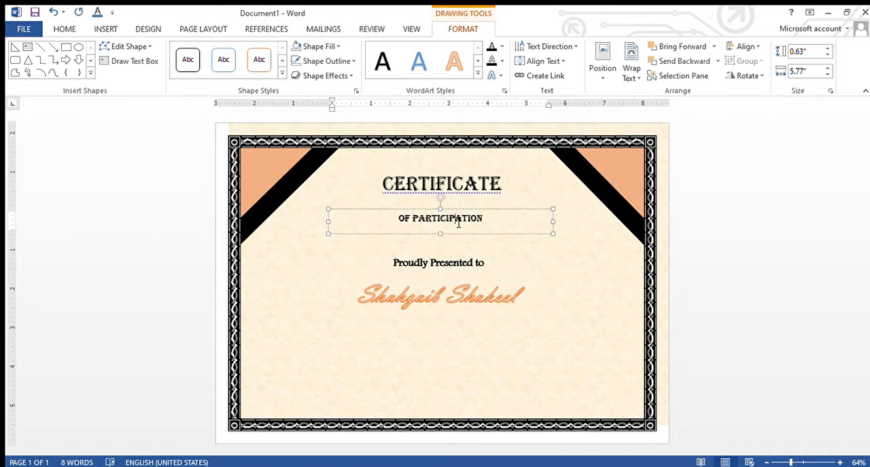
{"action": "left_click_drag", "start_coordinate": [460, 218], "coordinate": [460, 204]}
{"action": "left_click", "coordinate": [469, 246]}
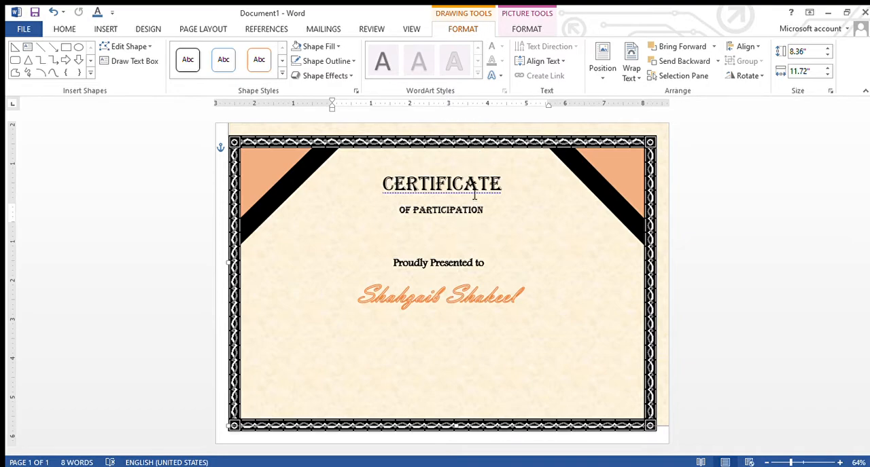
Undo the vertical middle alignment and centre the Certificate, Of Participation and Proudly Presented to boxes horizontally on the background picture
{"action": "left_click", "coordinate": [497, 186]}
{"action": "left_click", "coordinate": [488, 225], "text": "shift"}
{"action": "left_click", "coordinate": [483, 264], "text": "shift"}
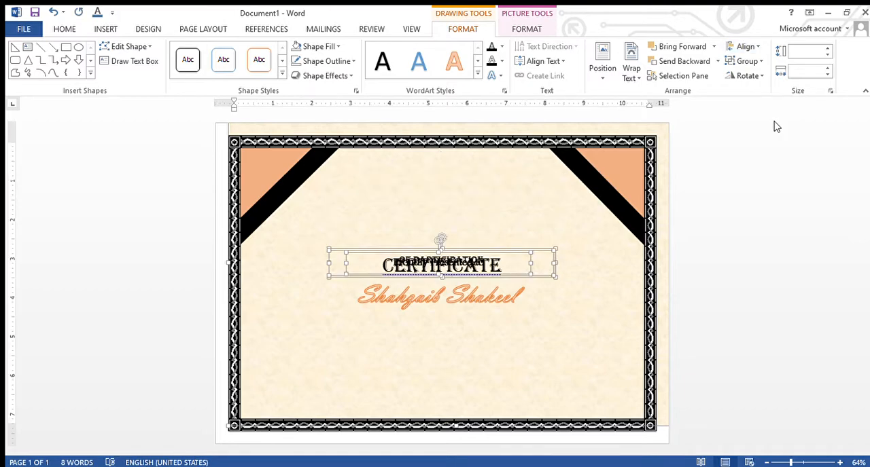
{"action": "key", "text": "ctrl+z"}
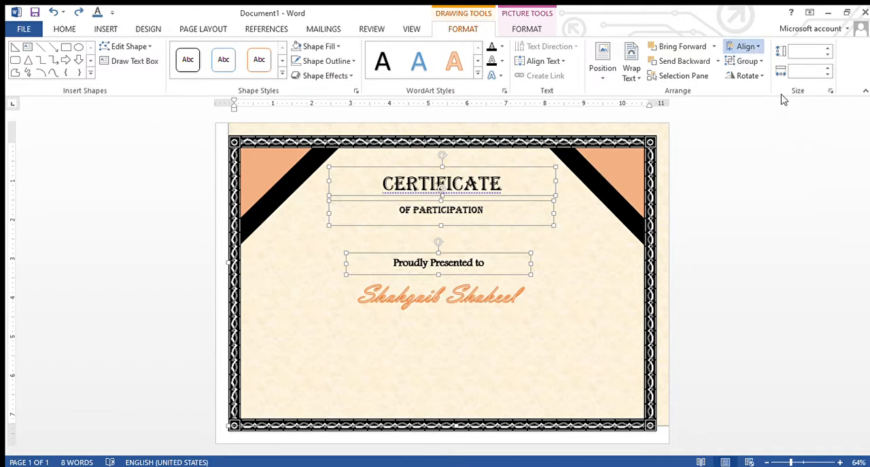
{"action": "left_click", "coordinate": [760, 77]}
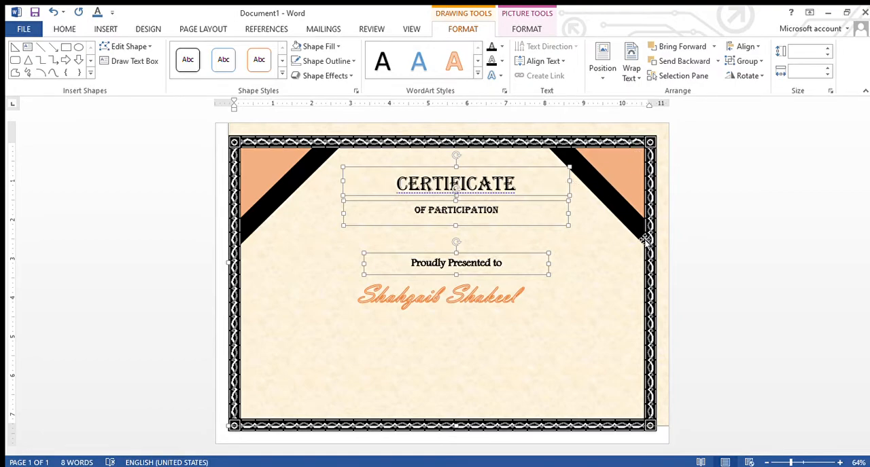
Narrow the recipient's name box to about 4.57 inches and shift it right to sit centred under Proudly Presented to
{"action": "left_click", "coordinate": [522, 296]}
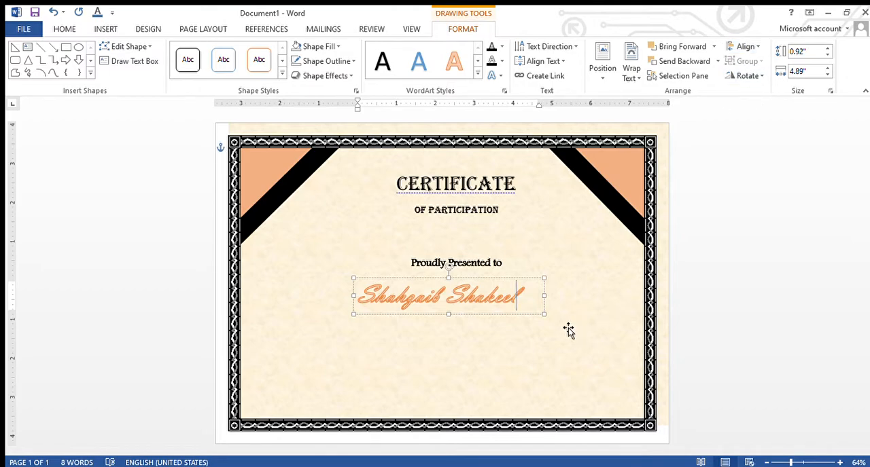
{"action": "left_click", "coordinate": [520, 314]}
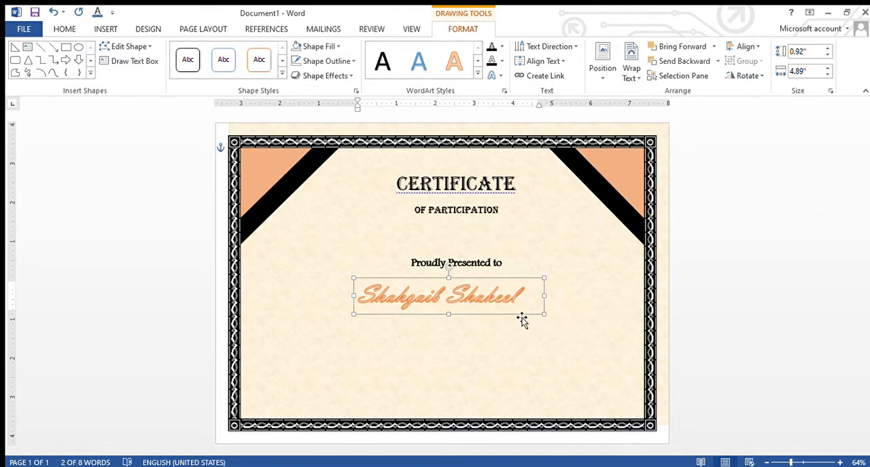
{"action": "left_click_drag", "start_coordinate": [545, 296], "coordinate": [532, 299]}
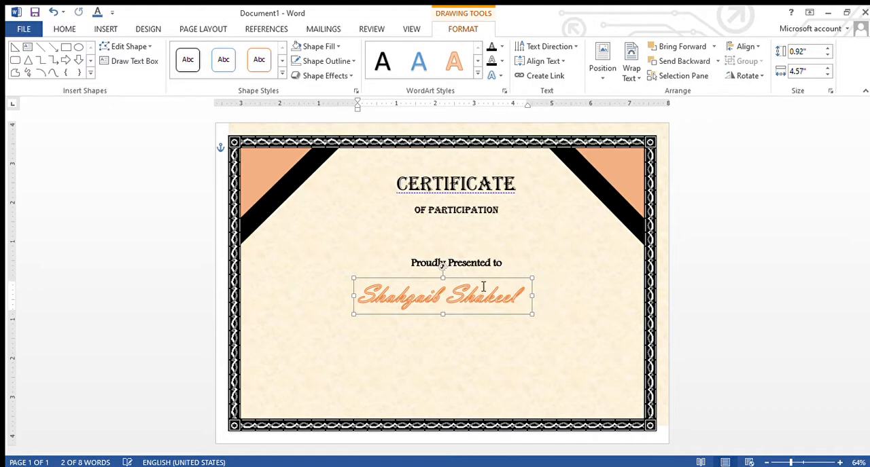
{"action": "left_click_drag", "start_coordinate": [481, 283], "coordinate": [491, 281]}
{"action": "left_click", "coordinate": [471, 353]}
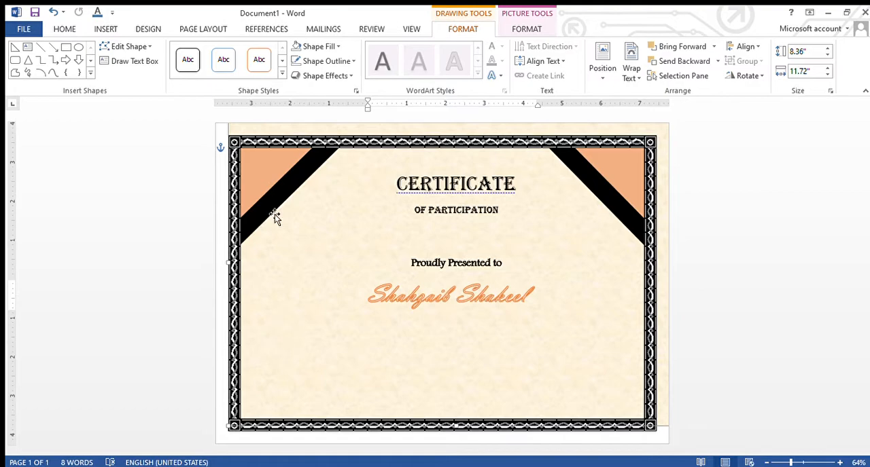
Draw a wide text box about 9.92 by 0.69 inches below the recipient's name
{"action": "left_click", "coordinate": [103, 29]}
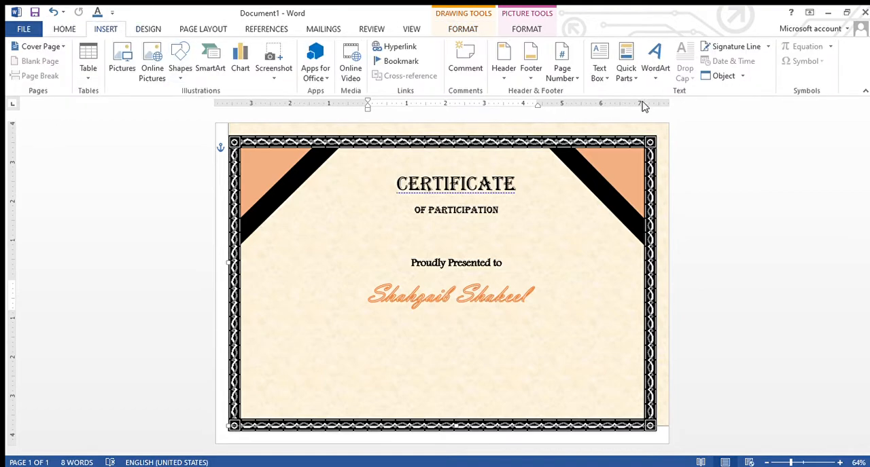
{"action": "left_click", "coordinate": [601, 78]}
{"action": "left_click", "coordinate": [577, 419]}
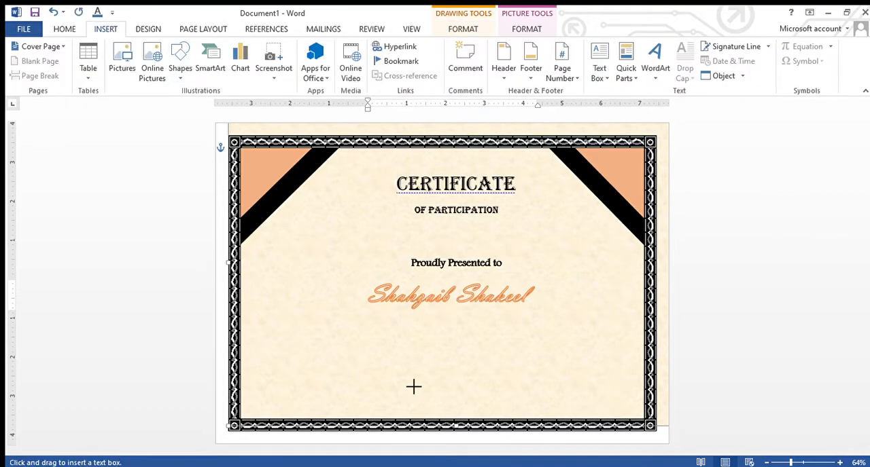
{"action": "mouse_move", "coordinate": [259, 326]}
{"action": "left_mouse_down"}
{"action": "mouse_move", "coordinate": [365, 345]}
{"action": "mouse_move", "coordinate": [625, 363]}
{"action": "mouse_move", "coordinate": [627, 347]}
{"action": "mouse_move", "coordinate": [635, 353]}
{"action": "left_mouse_up"}
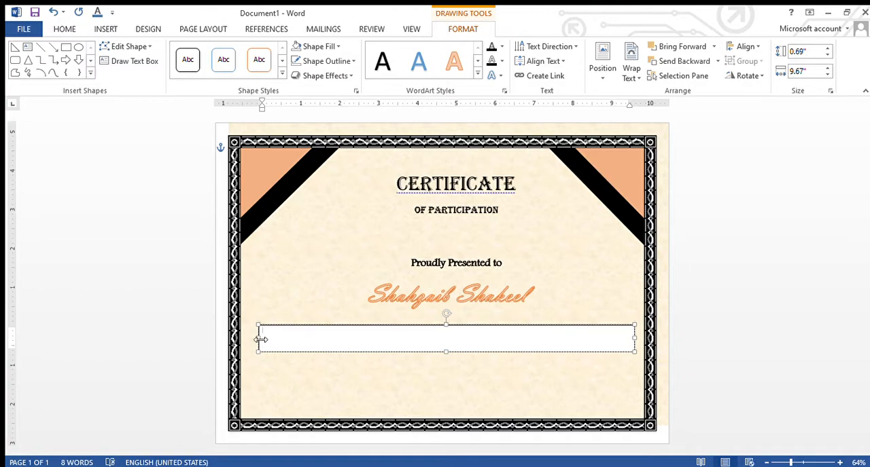
{"action": "left_click_drag", "start_coordinate": [261, 339], "coordinate": [252, 347]}
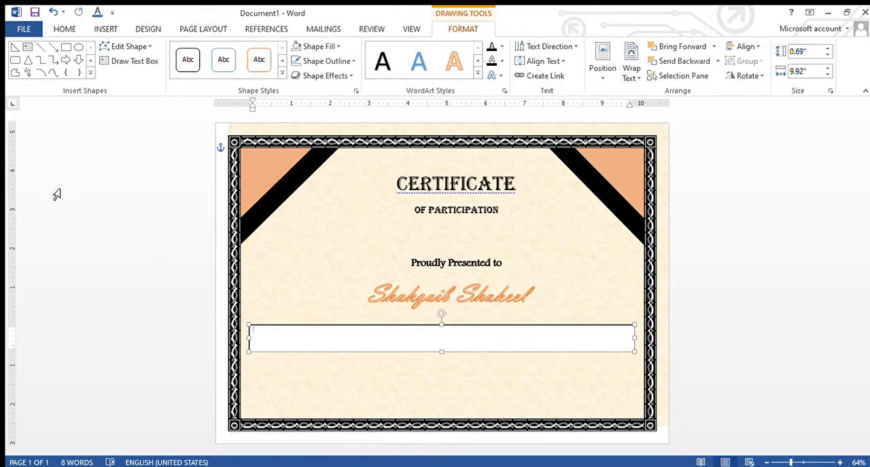
Set the new text box's font size to 18 and enter "Participated in:"
{"action": "left_click", "coordinate": [64, 29]}
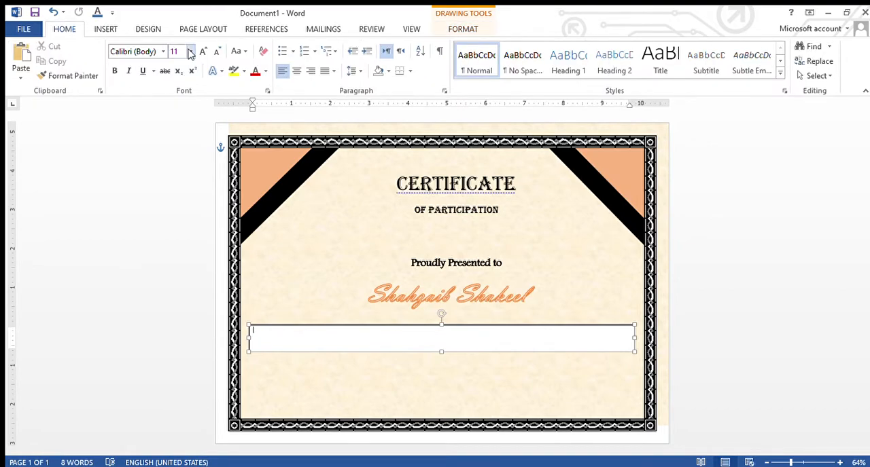
{"action": "left_click", "coordinate": [173, 157]}
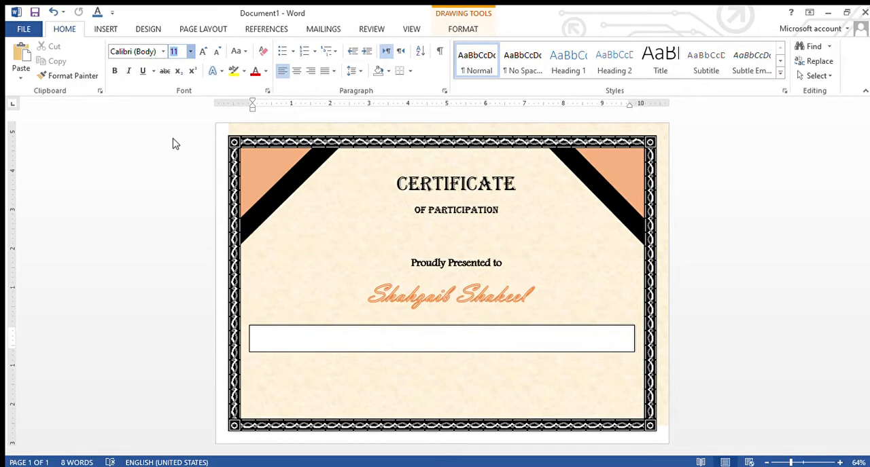
{"action": "left_click", "coordinate": [174, 144]}
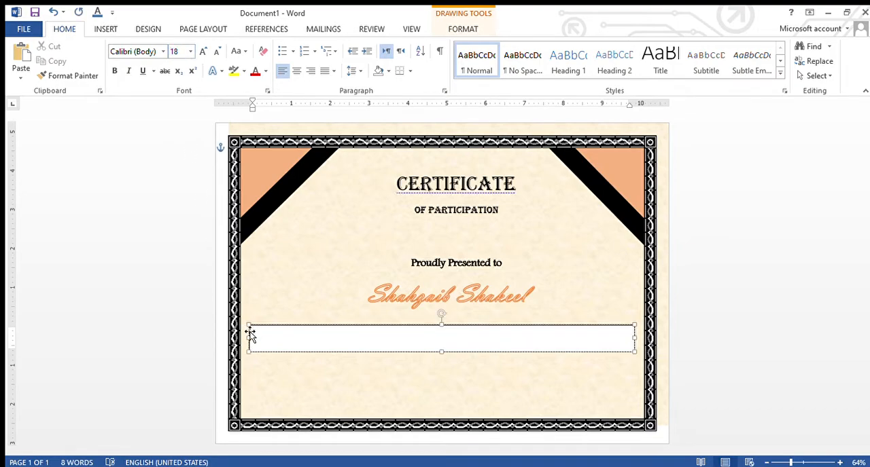
{"action": "type", "text": "Pe"}
{"action": "type", "text": "rticiapted"}
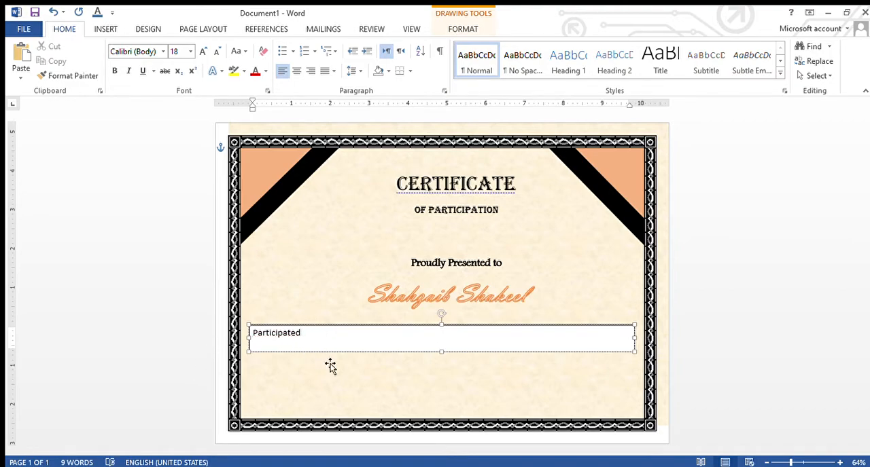
{"action": "type", "text": "in:"}
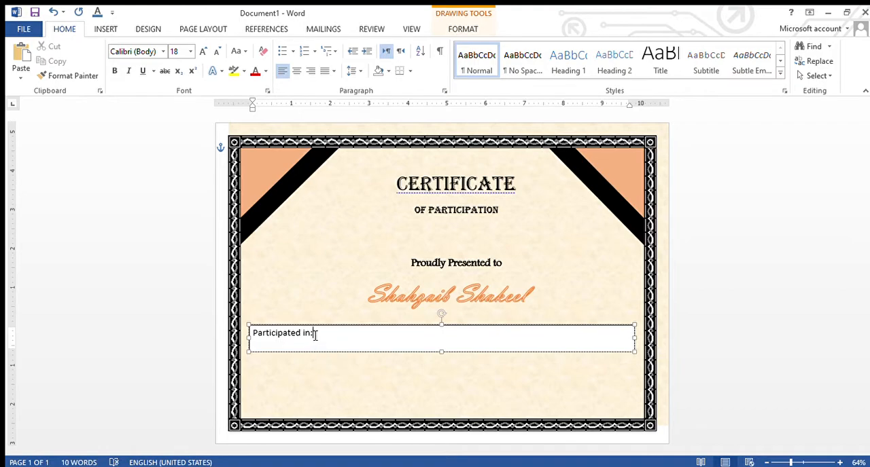
Make the "Participated in:" label bold
{"action": "triple_click", "coordinate": [281, 335]}
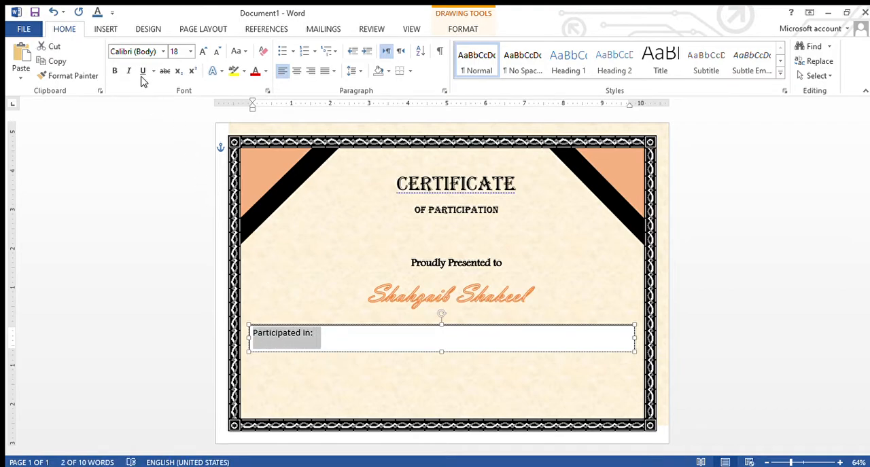
{"action": "left_click", "coordinate": [113, 73]}
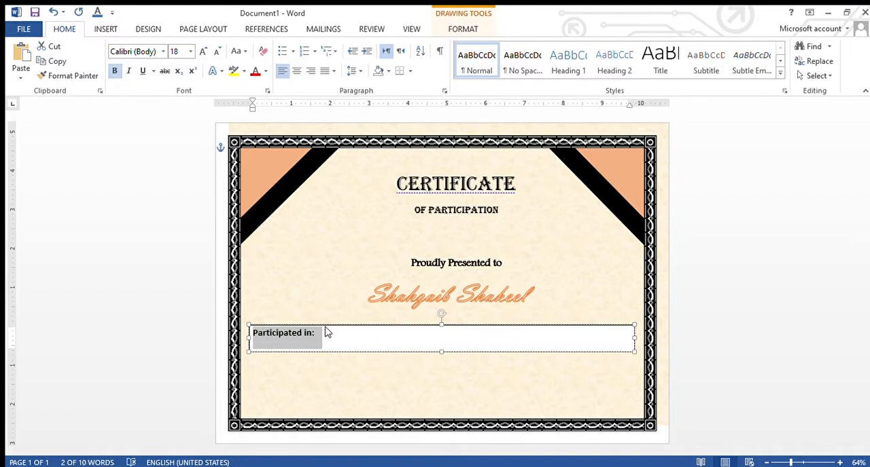
{"action": "left_click", "coordinate": [324, 338]}
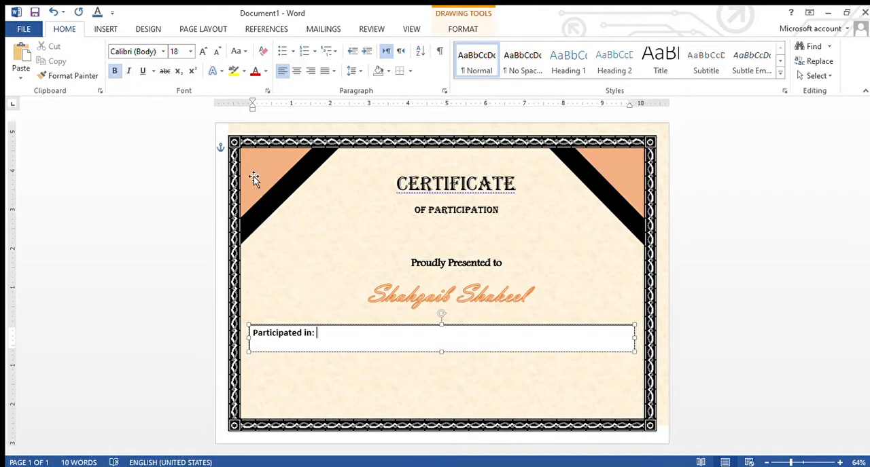
Draw a nearly horizontal line about 7.49 inches long after the "Participated in:" label as a fill-in blank
{"action": "left_click", "coordinate": [109, 28]}
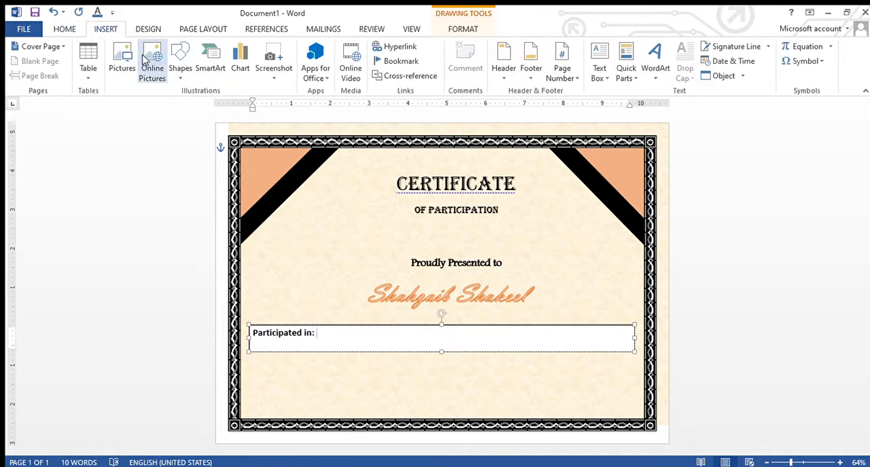
{"action": "left_click", "coordinate": [180, 64]}
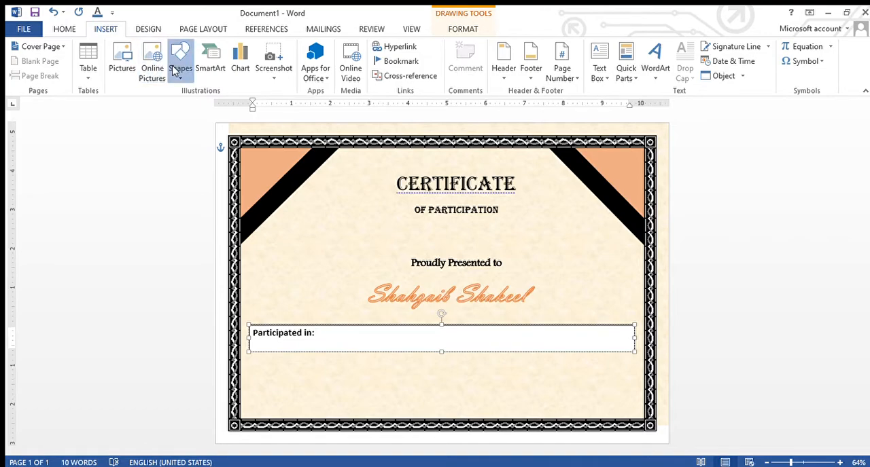
{"action": "left_click", "coordinate": [194, 110]}
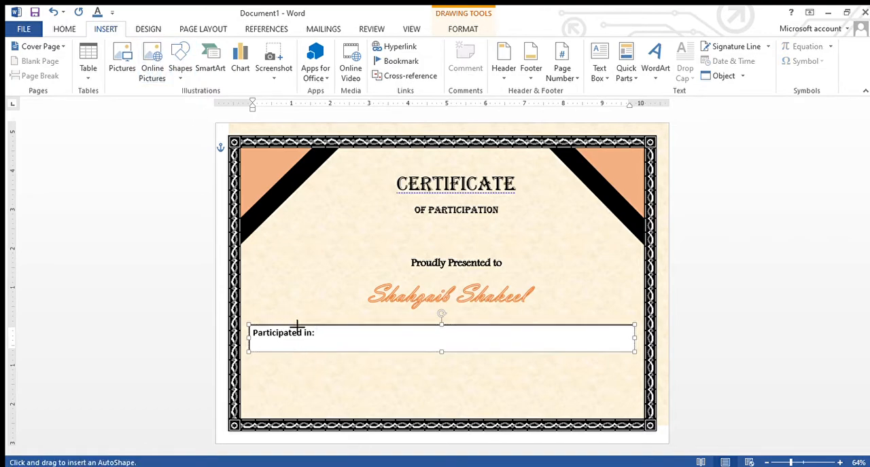
{"action": "mouse_move", "coordinate": [319, 344]}
{"action": "left_mouse_down"}
{"action": "mouse_move", "coordinate": [460, 354]}
{"action": "mouse_move", "coordinate": [612, 347]}
{"action": "left_mouse_up"}
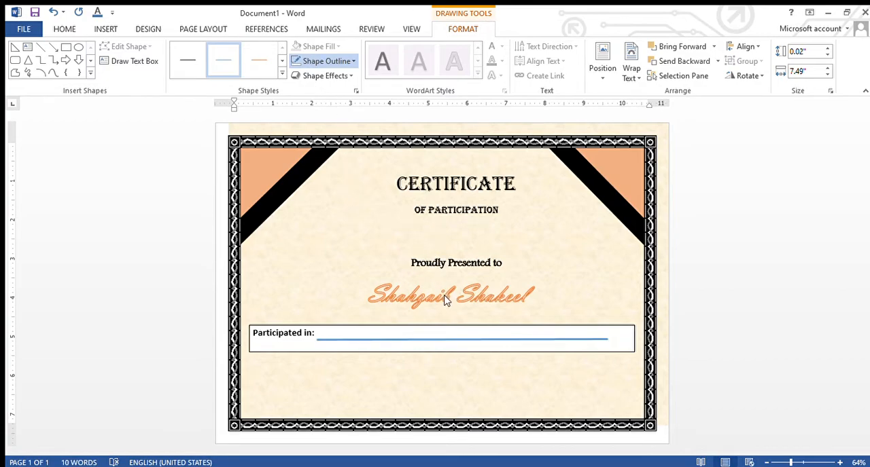
Change the outline colour of the fill-in line beside "Participated in:" to black
{"action": "left_click", "coordinate": [430, 328]}
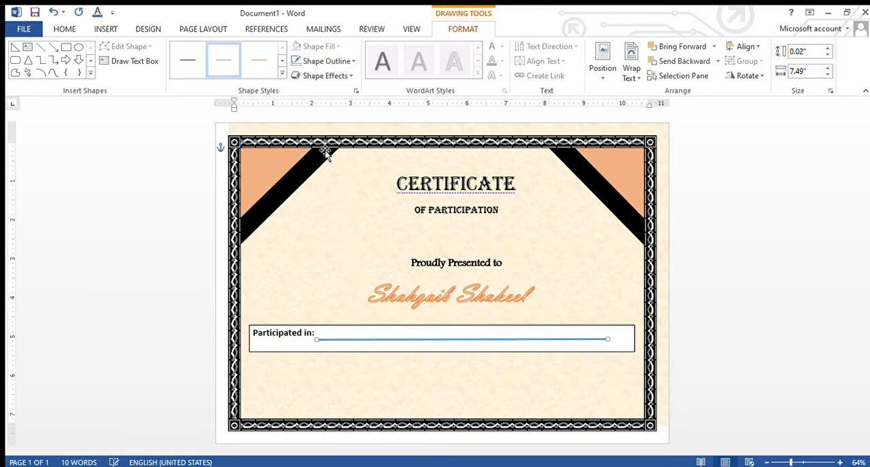
{"action": "left_click", "coordinate": [325, 62]}
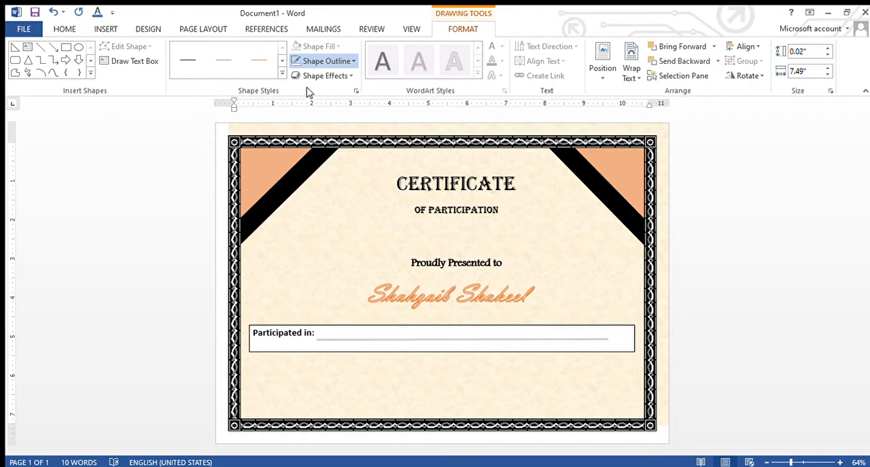
{"action": "left_click", "coordinate": [366, 375]}
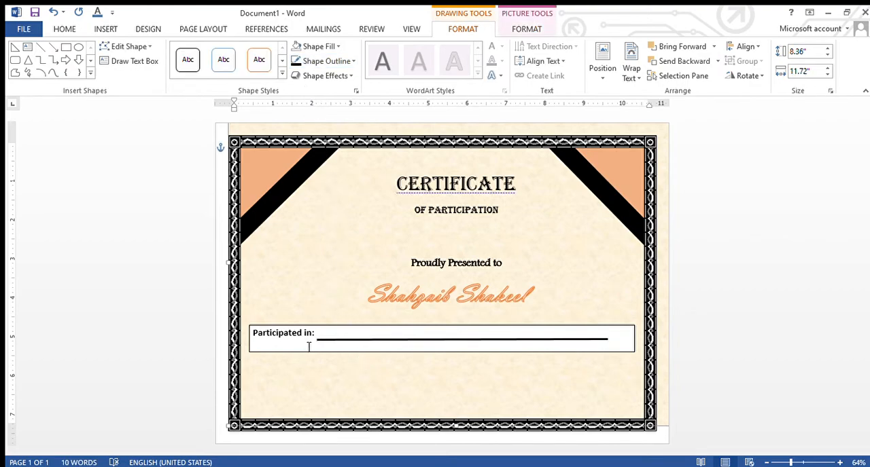
Reduce the height of the "Participated in:" text box to about 0.59 inches so it fits closely around the label
{"action": "left_click", "coordinate": [358, 351]}
{"action": "left_click_drag", "start_coordinate": [441, 353], "coordinate": [441, 328]}
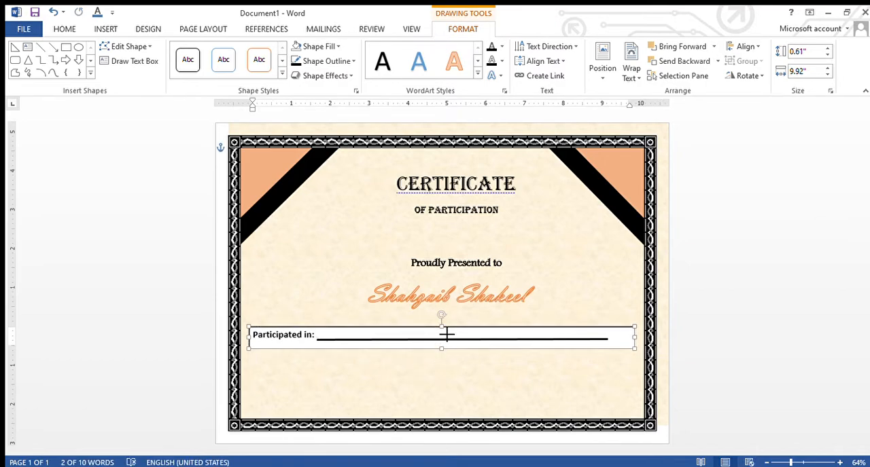
{"action": "left_click", "coordinate": [444, 384]}
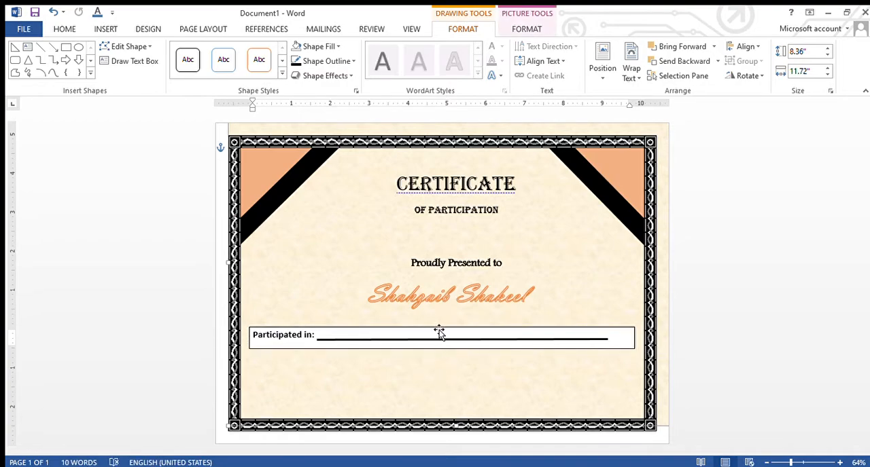
{"action": "left_click", "coordinate": [416, 345]}
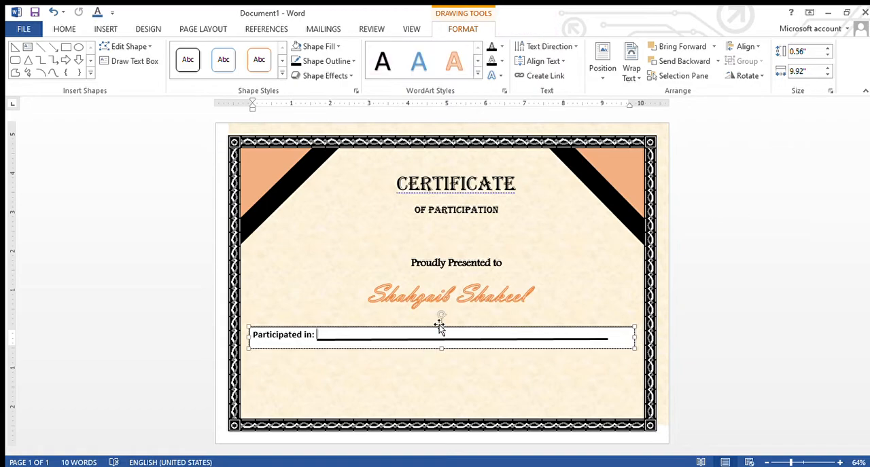
{"action": "left_click", "coordinate": [438, 330]}
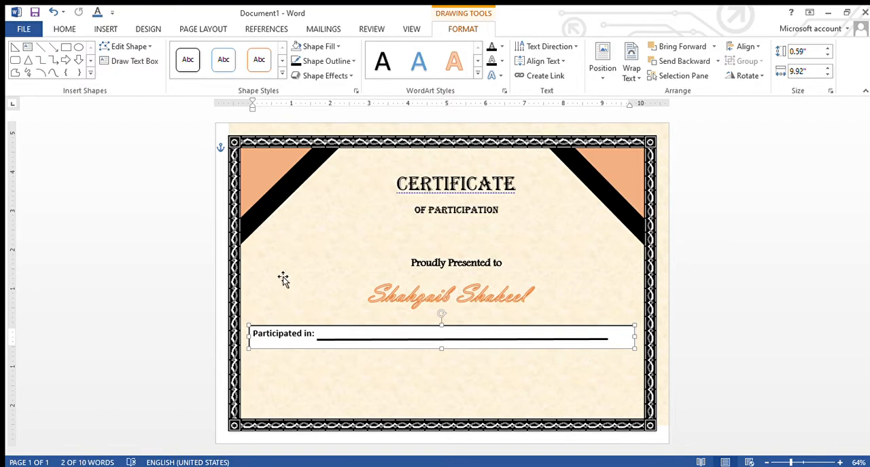
Remove the fill and the outline from the "Participated in:" text box
{"action": "left_click", "coordinate": [330, 331]}
{"action": "left_click", "coordinate": [312, 47]}
{"action": "left_click", "coordinate": [312, 169]}
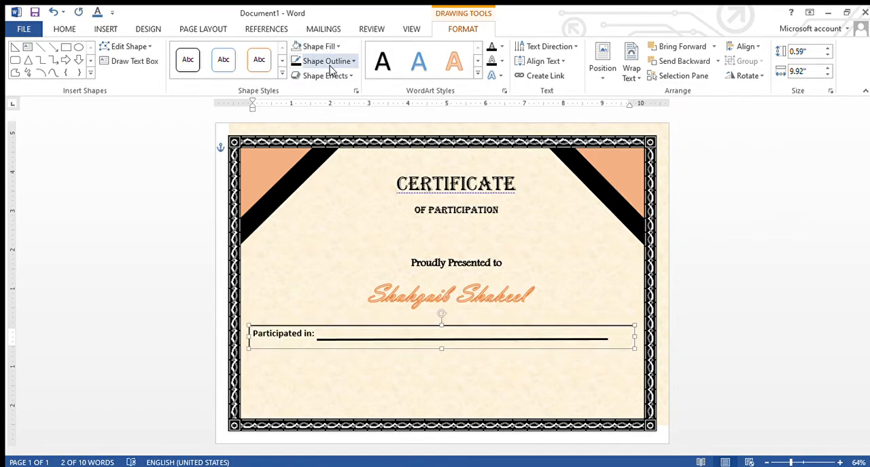
{"action": "left_click", "coordinate": [334, 400]}
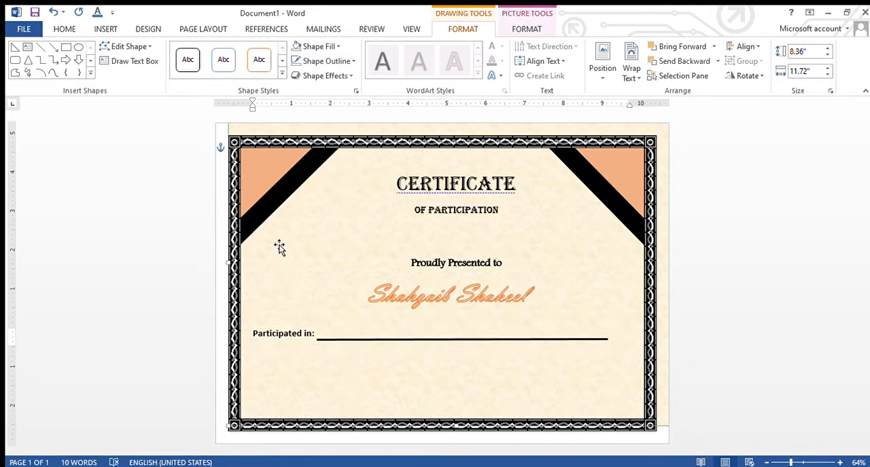
Draw a wide text box about 10.02 by 0.64 inches below the "Participated in:" line
{"action": "left_click", "coordinate": [100, 30]}
{"action": "left_click", "coordinate": [593, 75]}
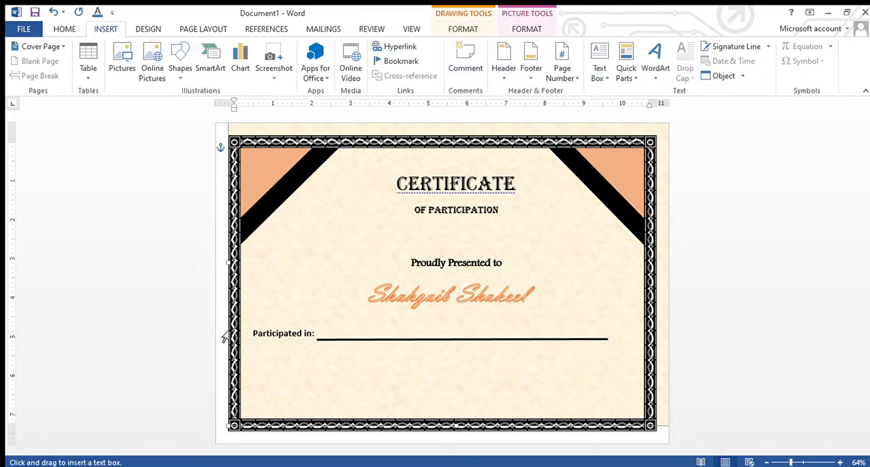
{"action": "mouse_move", "coordinate": [249, 365]}
{"action": "left_mouse_down"}
{"action": "mouse_move", "coordinate": [441, 396]}
{"action": "mouse_move", "coordinate": [622, 380]}
{"action": "mouse_move", "coordinate": [638, 382]}
{"action": "mouse_move", "coordinate": [637, 390]}
{"action": "left_mouse_up"}
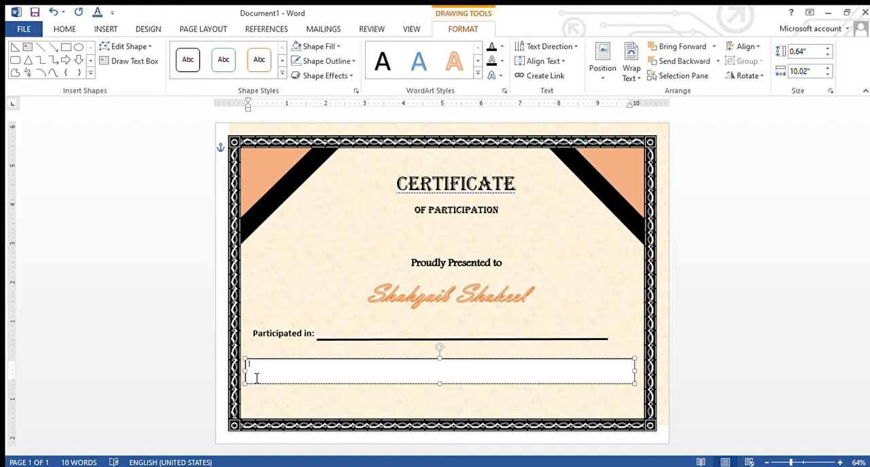
Enter "We congratulate for the accomplishment of the achievement and assure the glittering future" and shorten the text box to about 0.43 inches high
{"action": "type", "text": "We congratulate for the accompl"}
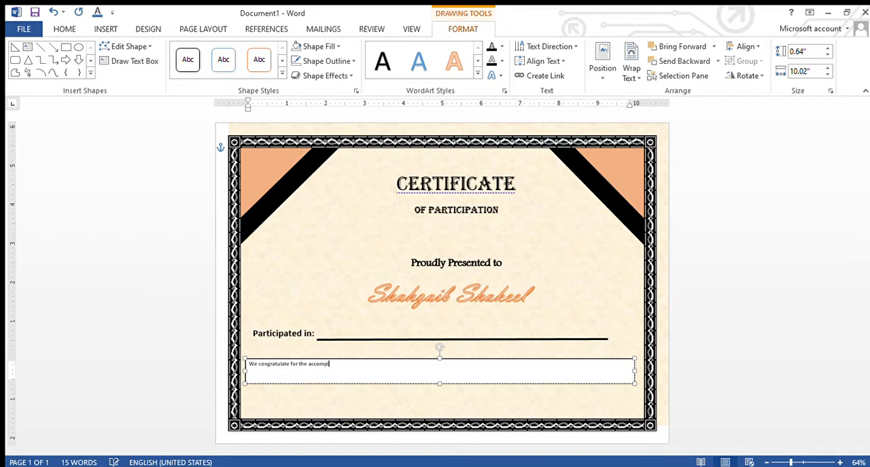
{"action": "type", "text": "ishment of the achievement "}
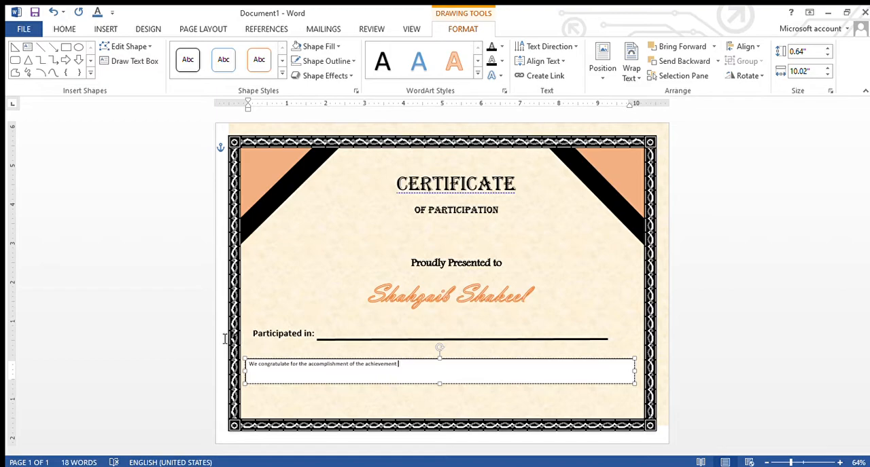
{"action": "type", "text": "and assyre"}
{"action": "key", "text": "BackSpace"}
{"action": "key", "text": "BackSpace"}
{"action": "type", "text": "ure"}
{"action": "type", "text": " the"}
{"action": "type", "text": " p"}
{"action": "type", "text": "f"}
{"action": "type", "text": "uture"}
{"action": "left_click_drag", "start_coordinate": [440, 390], "coordinate": [437, 380]}
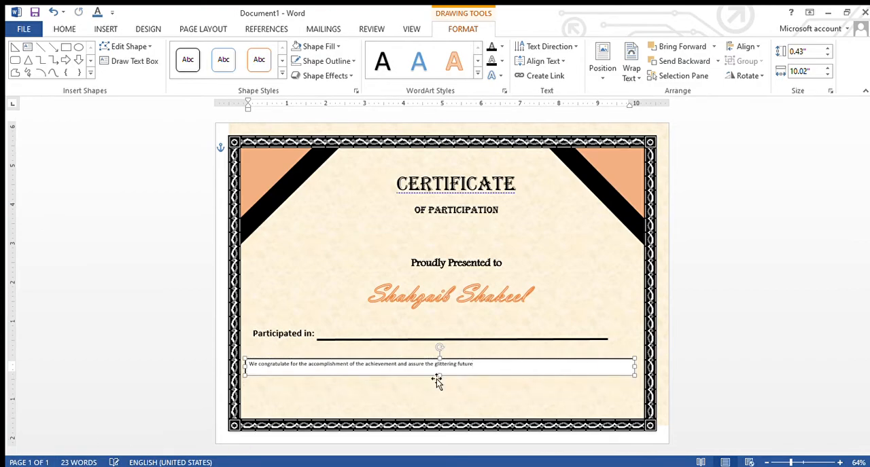
Format the congratulation sentence in Times New Roman at size 18
{"action": "left_click", "coordinate": [66, 29]}
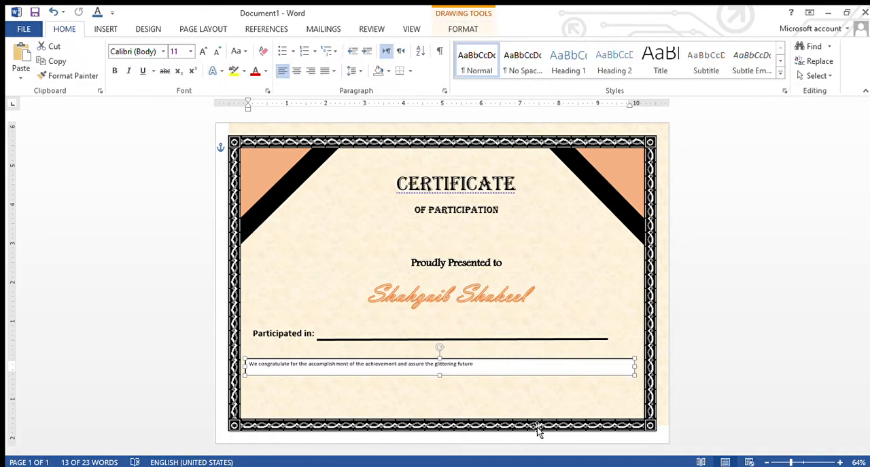
{"action": "left_click", "coordinate": [483, 367]}
{"action": "triple_click", "coordinate": [482, 367]}
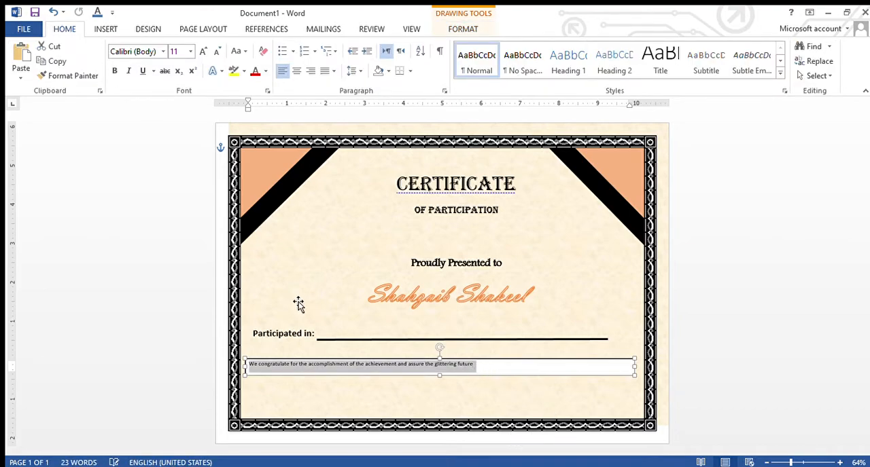
{"action": "left_click", "coordinate": [191, 52]}
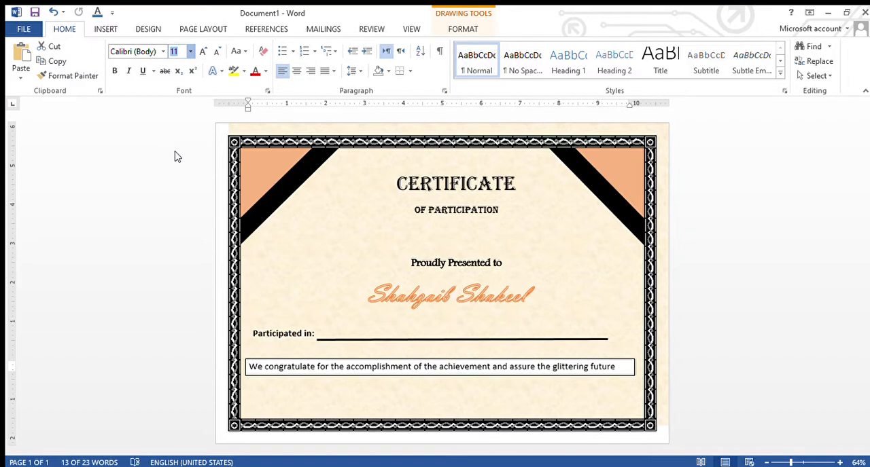
{"action": "left_click", "coordinate": [176, 154]}
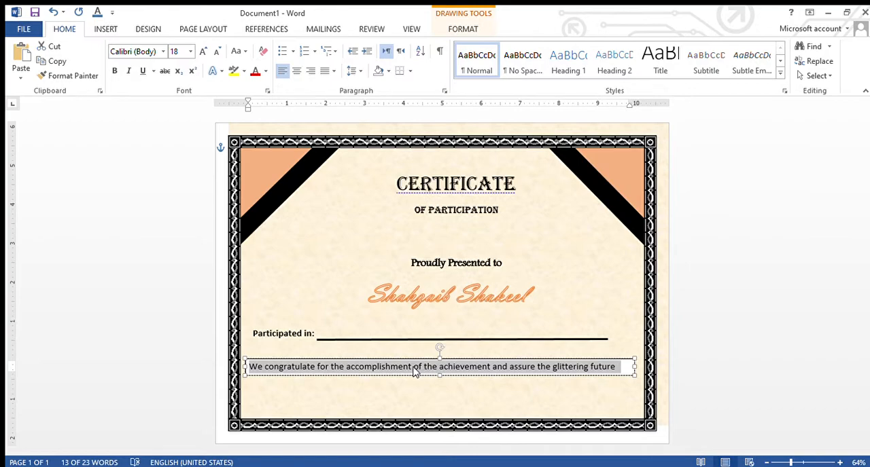
{"action": "left_click", "coordinate": [161, 53]}
{"action": "left_click", "coordinate": [147, 118]}
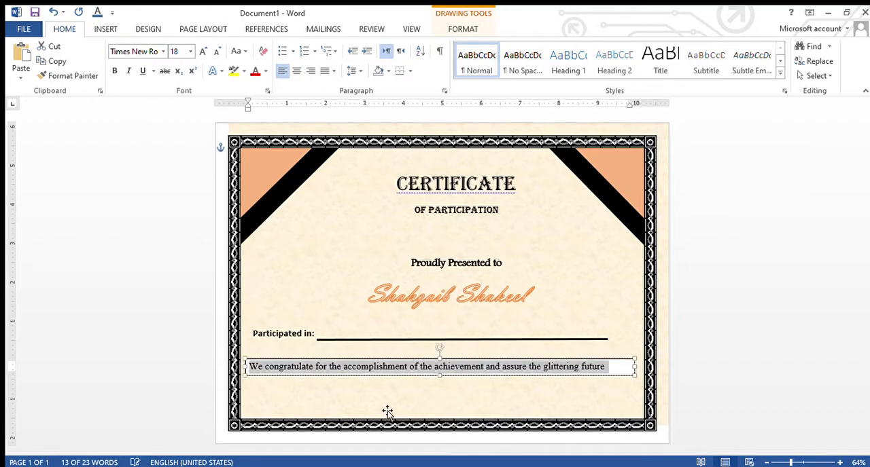
{"action": "left_click", "coordinate": [287, 280]}
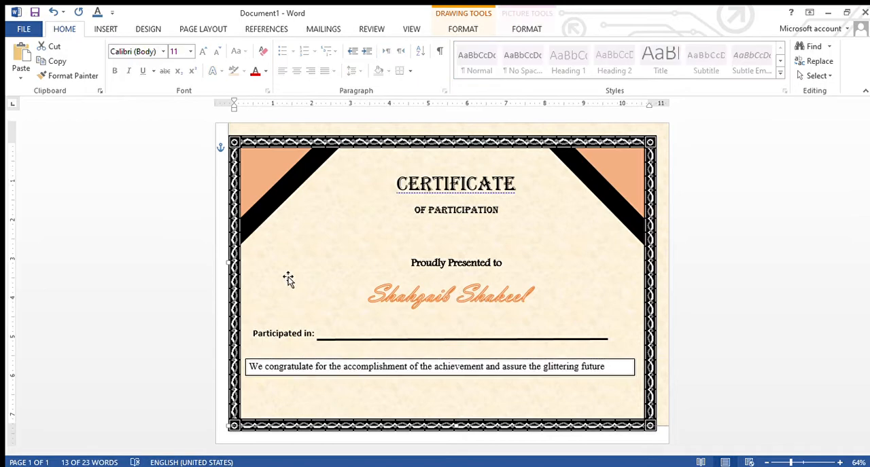
Remove the fill and the outline from the congratulation sentence's text box
{"action": "left_click", "coordinate": [341, 373]}
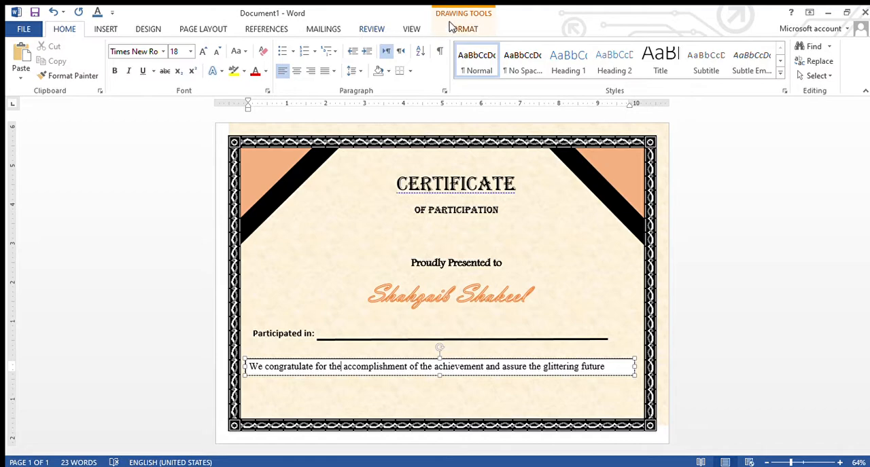
{"action": "left_click", "coordinate": [472, 31]}
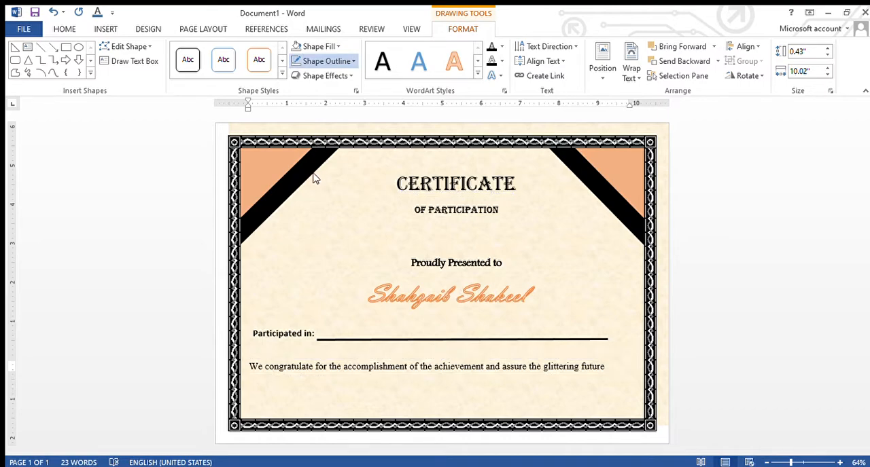
{"action": "left_click", "coordinate": [376, 390]}
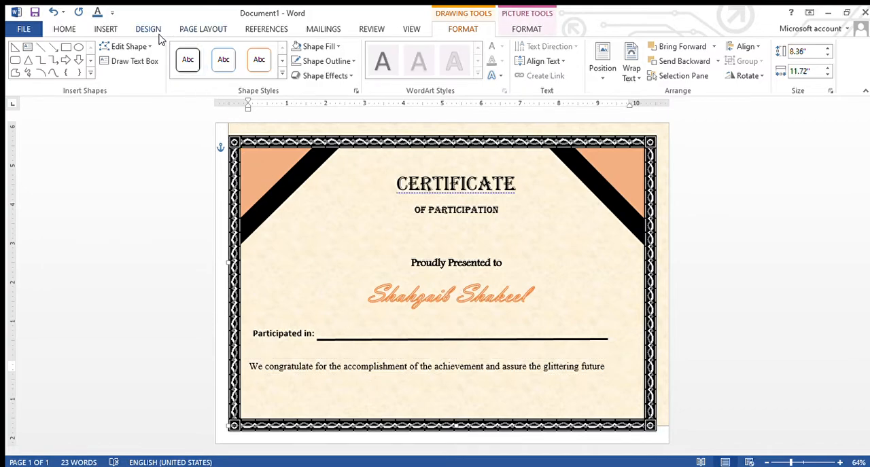
Draw a text box about 7.15 by 0.41 inches and position it directly beneath the congratulation sentence
{"action": "left_click", "coordinate": [107, 29]}
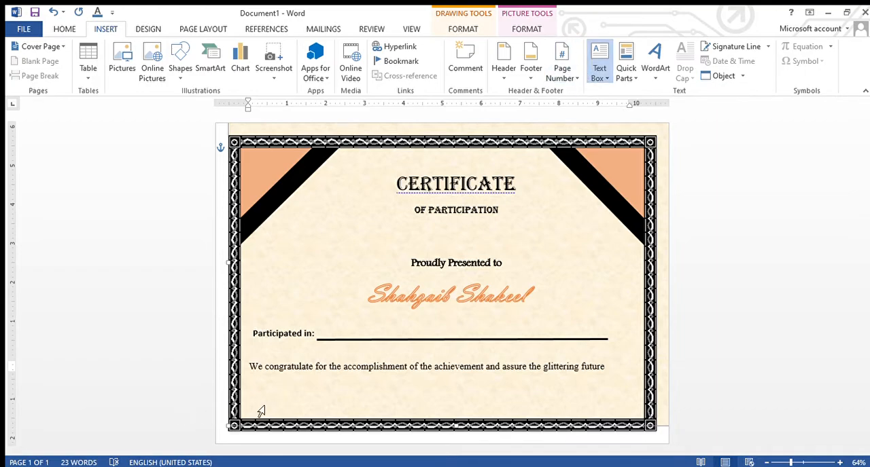
{"action": "left_click", "coordinate": [579, 405]}
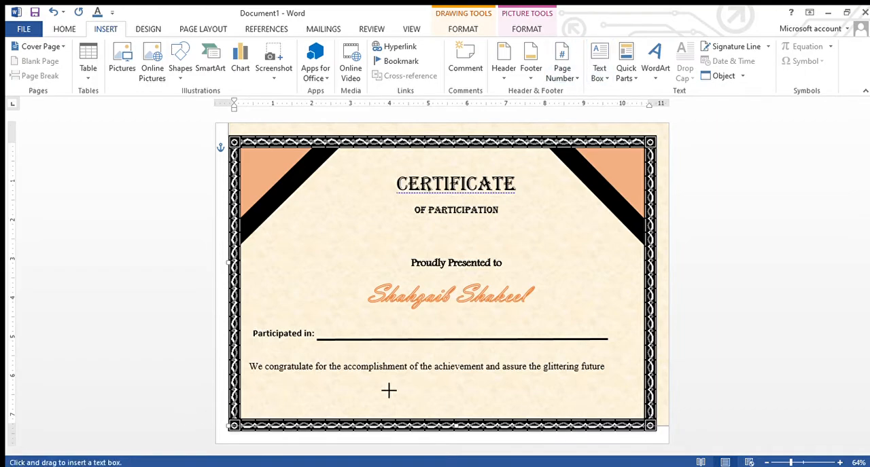
{"action": "mouse_move", "coordinate": [252, 378]}
{"action": "left_mouse_down"}
{"action": "mouse_move", "coordinate": [470, 403]}
{"action": "mouse_move", "coordinate": [534, 401]}
{"action": "mouse_move", "coordinate": [528, 396]}
{"action": "left_mouse_up"}
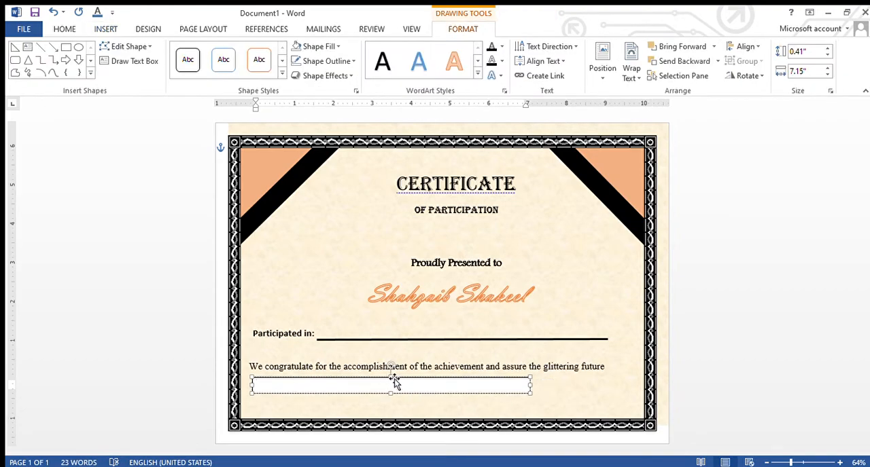
{"action": "left_click_drag", "start_coordinate": [391, 378], "coordinate": [396, 395]}
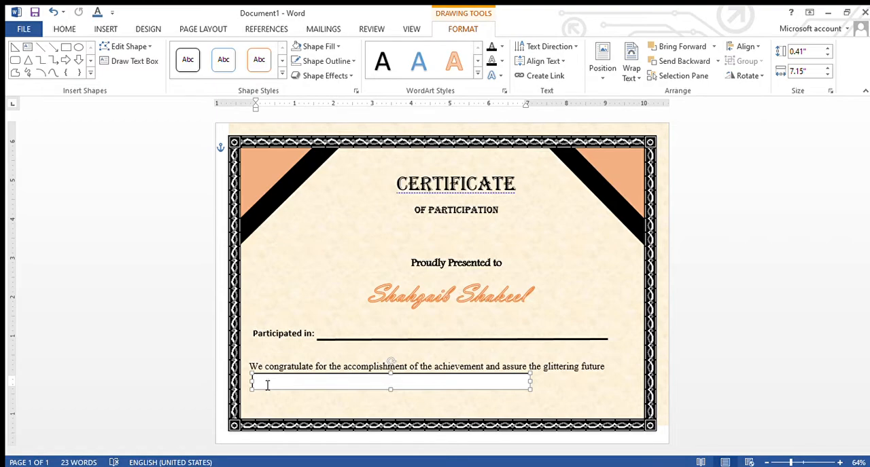
Enter "We wish him/her success in life" in the new text box
{"action": "type", "text": "we wish him/"}
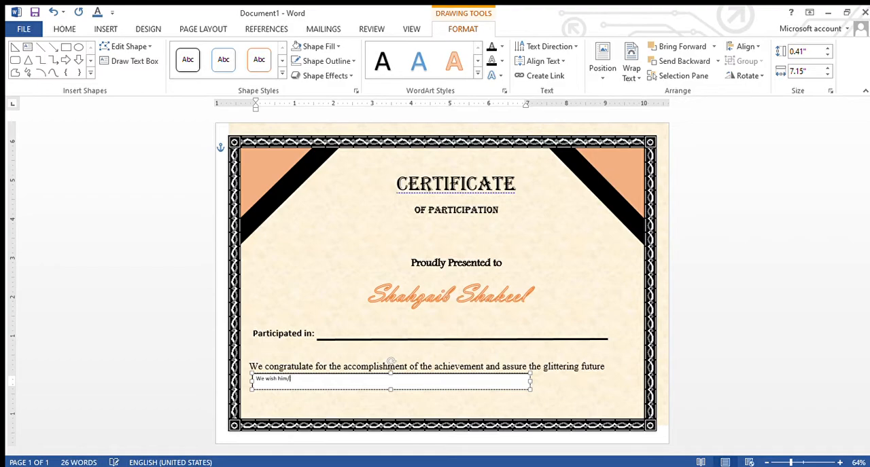
{"action": "type", "text": "h"}
{"action": "type", "text": "er t"}
{"action": "key", "text": "BackSpace"}
{"action": "key", "text": "BackSpace"}
{"action": "key", "text": "BackSpace"}
{"action": "type", "text": "succes"}
Format the "We wish him/her success in life" text in Times New Roman, size 18, and align its box with the start of the sentence above
{"action": "triple_click", "coordinate": [265, 382]}
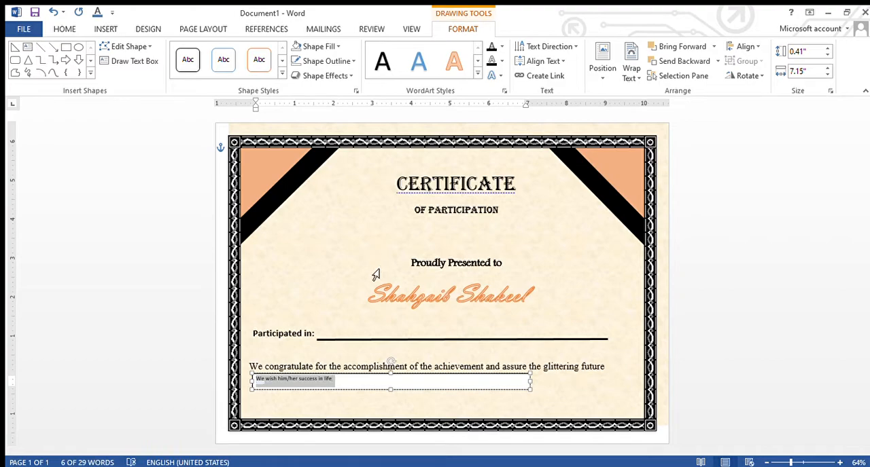
{"action": "left_click", "coordinate": [65, 28]}
{"action": "left_click", "coordinate": [191, 51]}
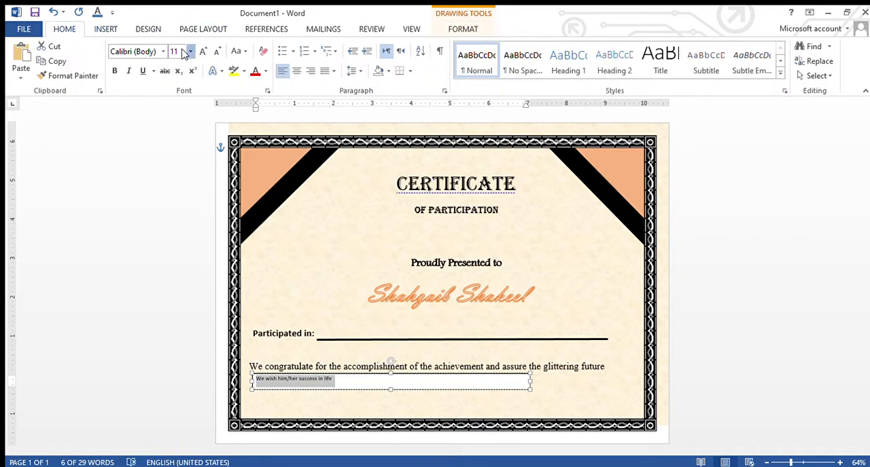
{"action": "left_click", "coordinate": [174, 149]}
{"action": "left_click", "coordinate": [153, 52]}
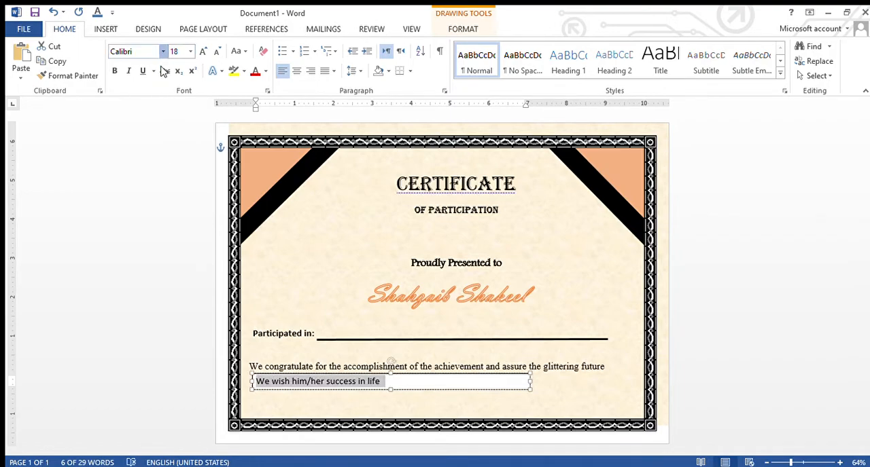
{"action": "left_click", "coordinate": [159, 121]}
{"action": "left_click_drag", "start_coordinate": [263, 396], "coordinate": [256, 389]}
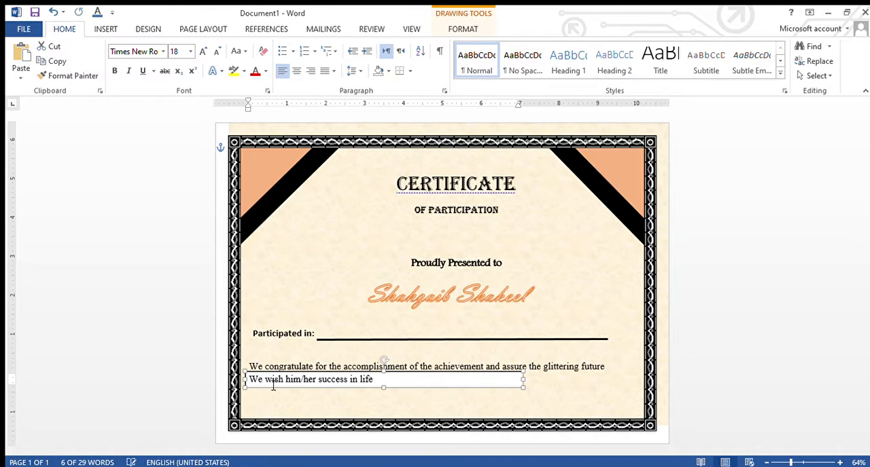
Remove the fill and the outline from the "We wish him/her success in life" text box
{"action": "left_click", "coordinate": [411, 378]}
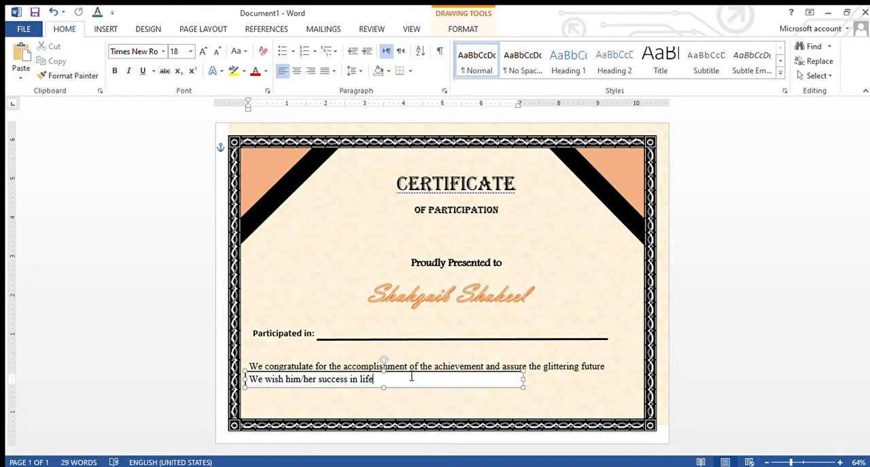
{"action": "left_click", "coordinate": [460, 30]}
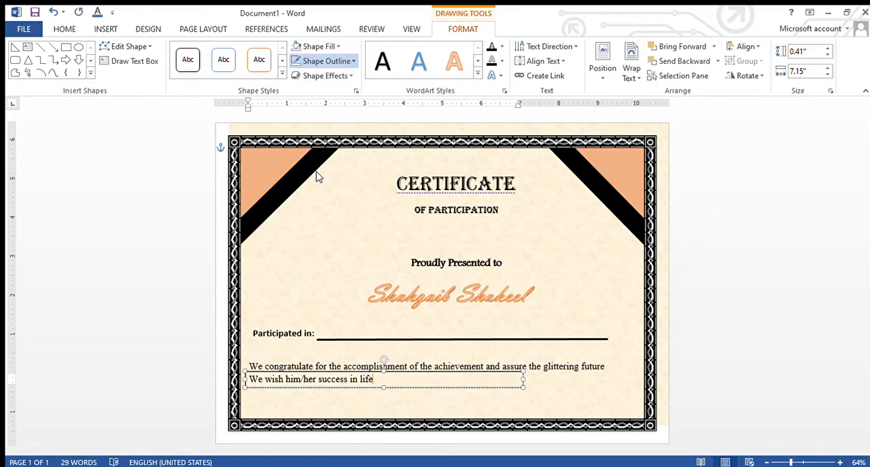
{"action": "left_click", "coordinate": [401, 406]}
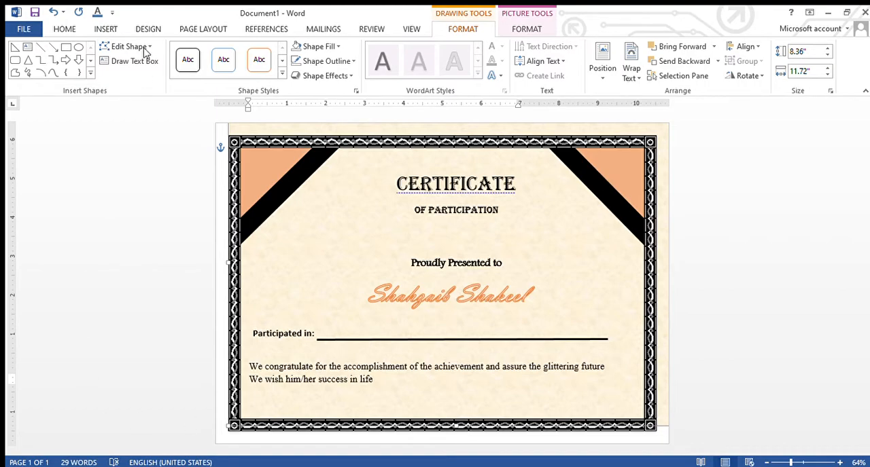
Draw a text box about 2.57 by 0.44 inches below the "We wish him/her success in life" sentence and enter "Date:"
{"action": "left_click", "coordinate": [103, 29]}
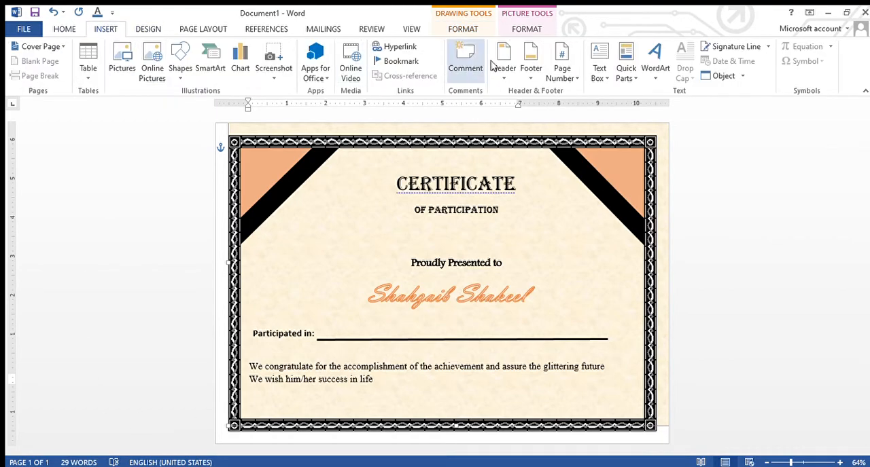
{"action": "left_click", "coordinate": [568, 409]}
{"action": "left_click_drag", "start_coordinate": [251, 400], "coordinate": [353, 415]}
{"action": "left_click_drag", "start_coordinate": [301, 402], "coordinate": [303, 398]}
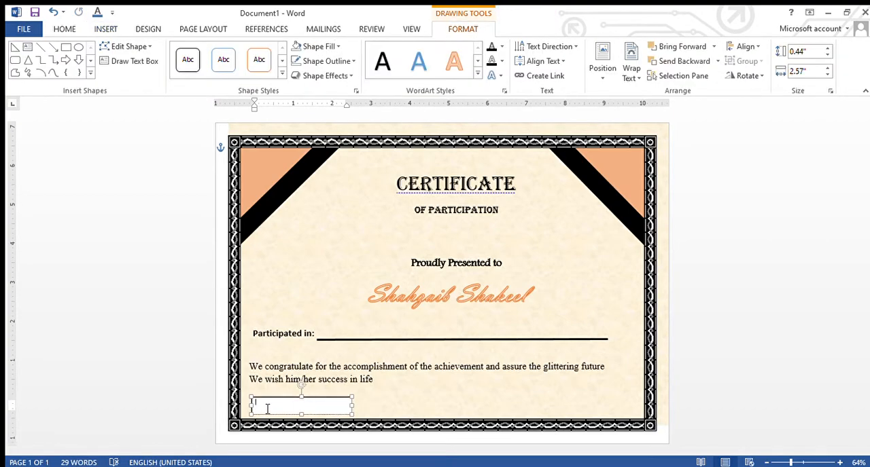
{"action": "type", "text": "date :"}
Format the "Date:" text in Times New Roman, size 20
{"action": "left_click", "coordinate": [65, 27]}
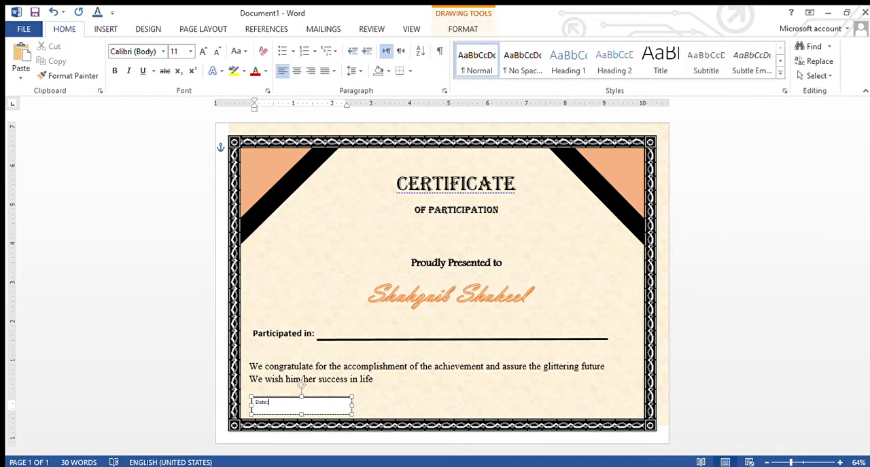
{"action": "left_click_drag", "start_coordinate": [271, 404], "coordinate": [254, 404]}
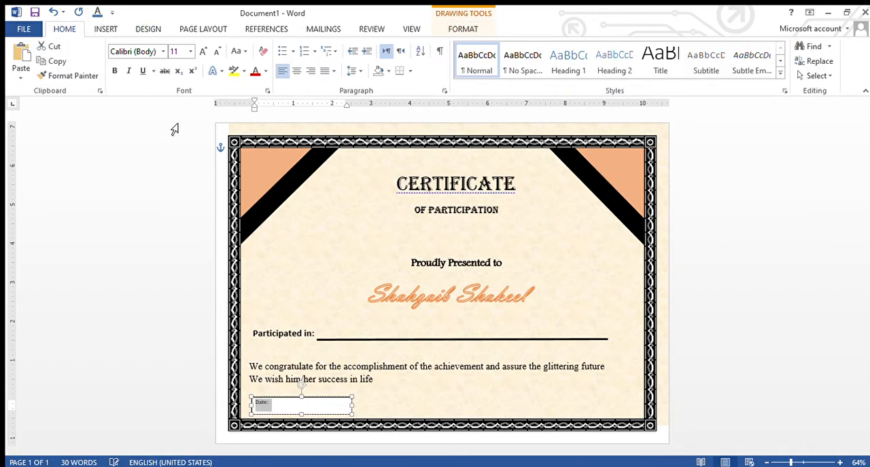
{"action": "left_click", "coordinate": [191, 52]}
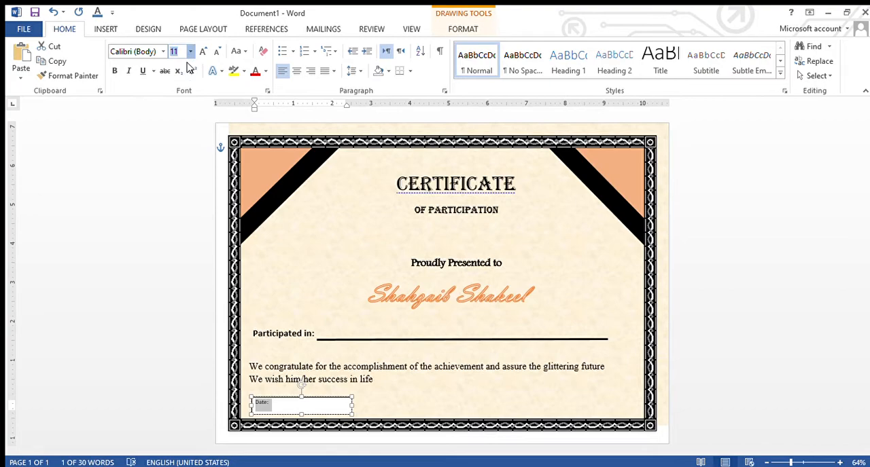
{"action": "left_click", "coordinate": [175, 167]}
{"action": "left_click", "coordinate": [157, 52]}
{"action": "type", "text": "Times New Roman"}
{"action": "key", "text": "Return"}
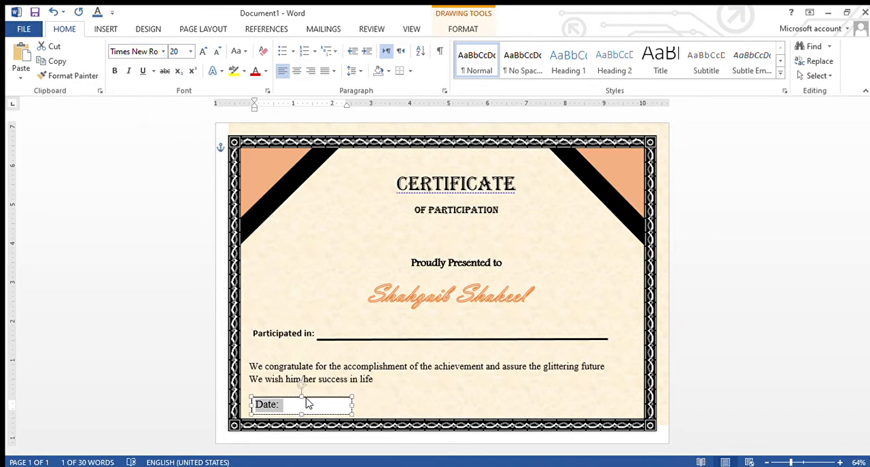
Remove the fill and the outline from the "Date:" text box
{"action": "left_click", "coordinate": [462, 27]}
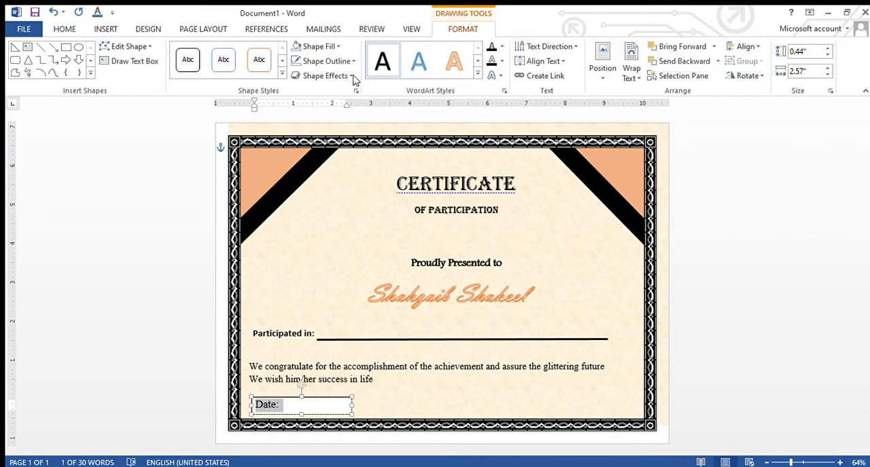
{"action": "left_click", "coordinate": [323, 61]}
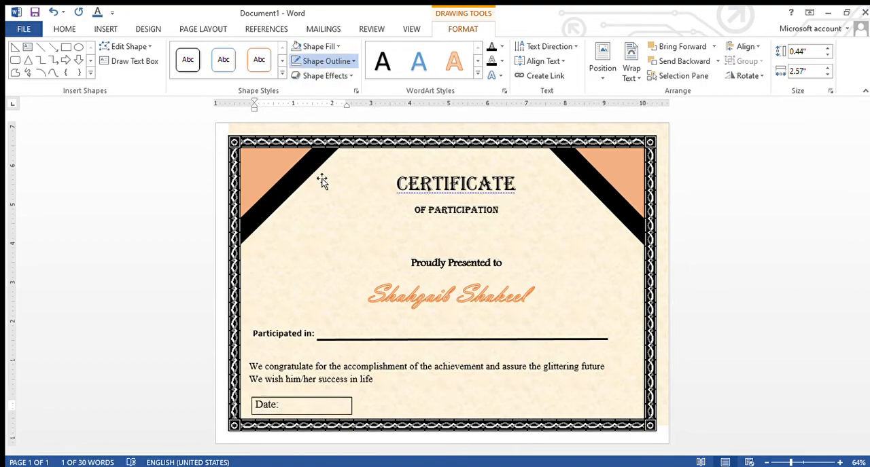
{"action": "left_click", "coordinate": [410, 390]}
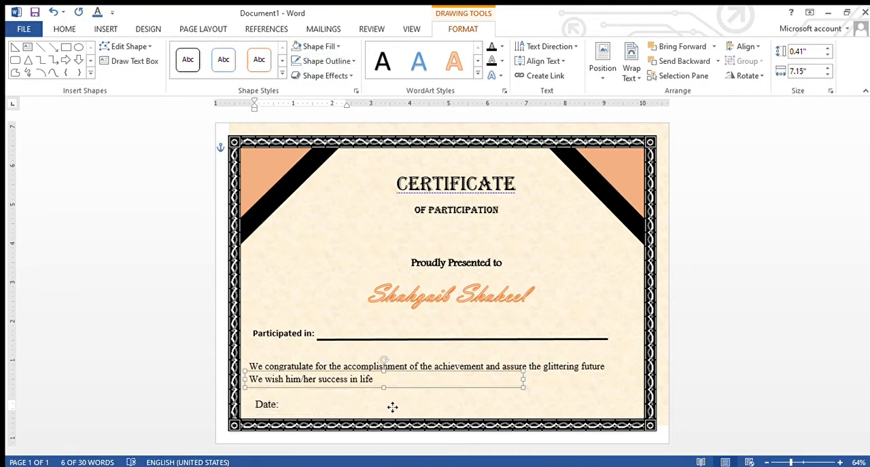
{"action": "left_click", "coordinate": [392, 407]}
Make the "Date:" text bold
{"action": "left_click_drag", "start_coordinate": [287, 405], "coordinate": [252, 408]}
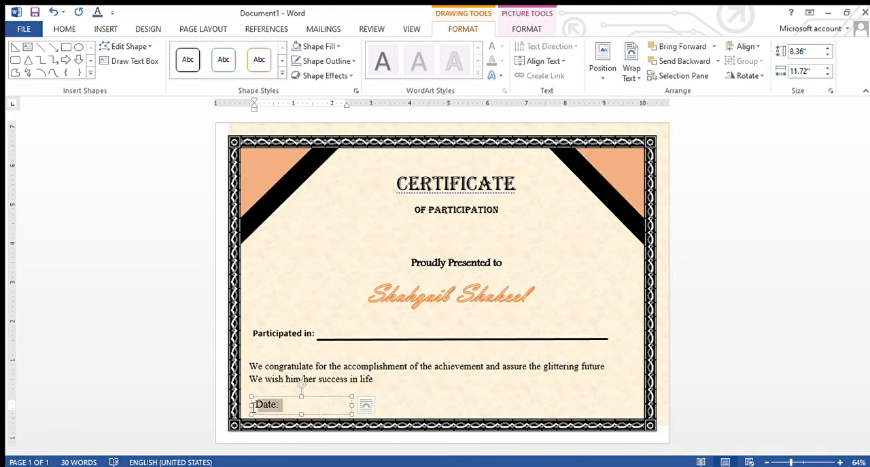
{"action": "left_click", "coordinate": [65, 28]}
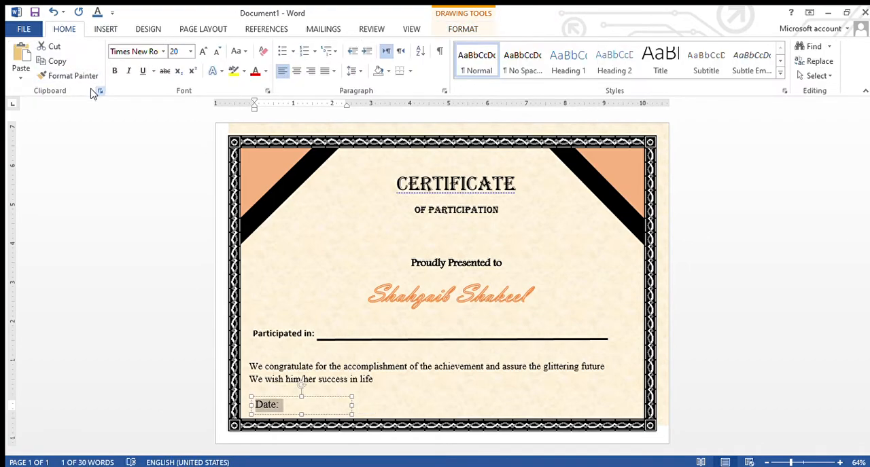
{"action": "left_click", "coordinate": [114, 71]}
{"action": "left_click", "coordinate": [498, 406]}
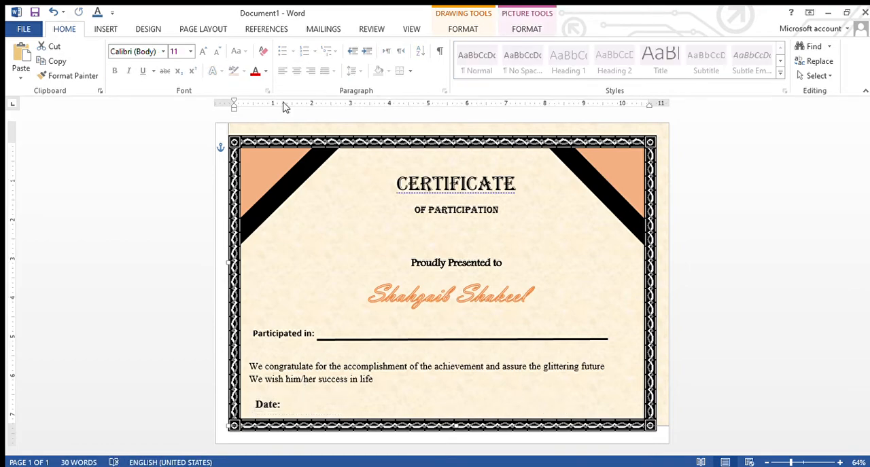
Duplicate the "Date:" text box and place the copy level with it near the certificate's lower-right corner
{"action": "left_click", "coordinate": [314, 408]}
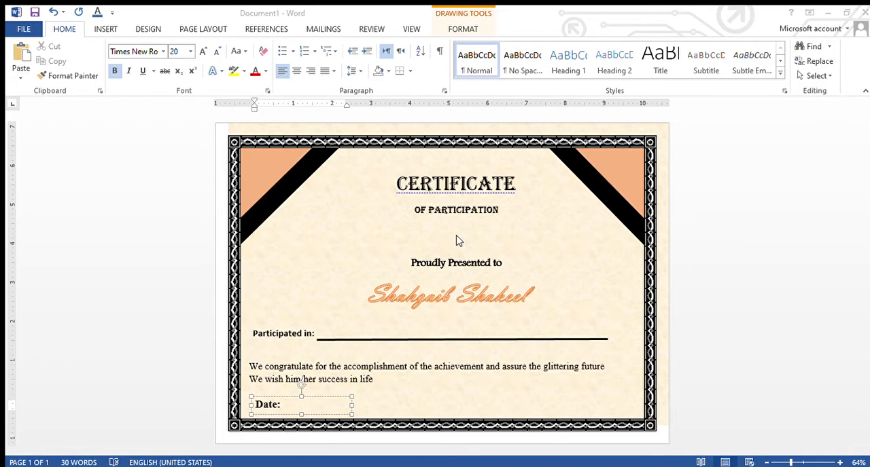
{"action": "left_click", "coordinate": [329, 402]}
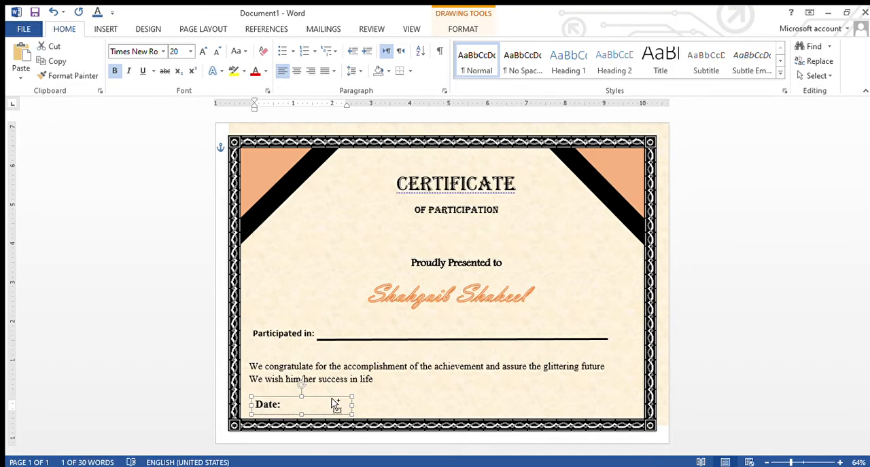
{"action": "key", "text": "ctrl+c"}
{"action": "key", "text": "ctrl+v"}
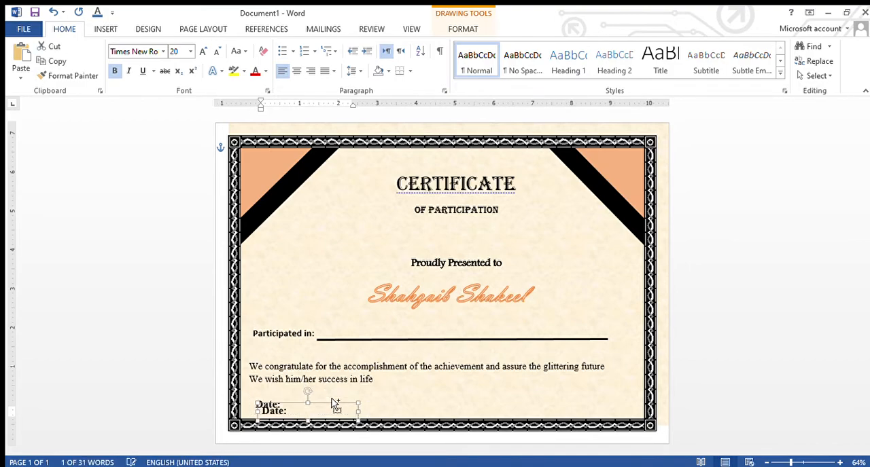
{"action": "left_click_drag", "start_coordinate": [329, 413], "coordinate": [610, 402]}
Replace the text in the copied box with "Signature", centred in the box
{"action": "left_click", "coordinate": [585, 411]}
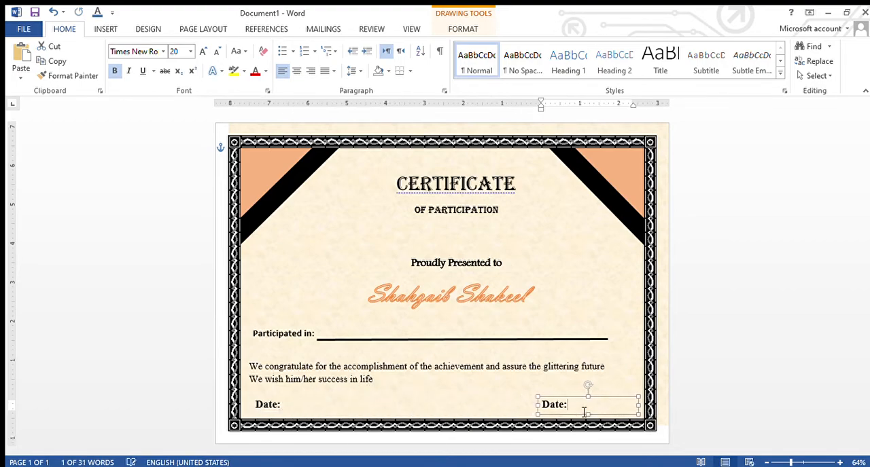
{"action": "key", "text": "BackSpace"}
{"action": "key", "text": "BackSpace"}
{"action": "key", "text": "BackSpace"}
{"action": "key", "text": "BackSpace"}
{"action": "key", "text": "BackSpace"}
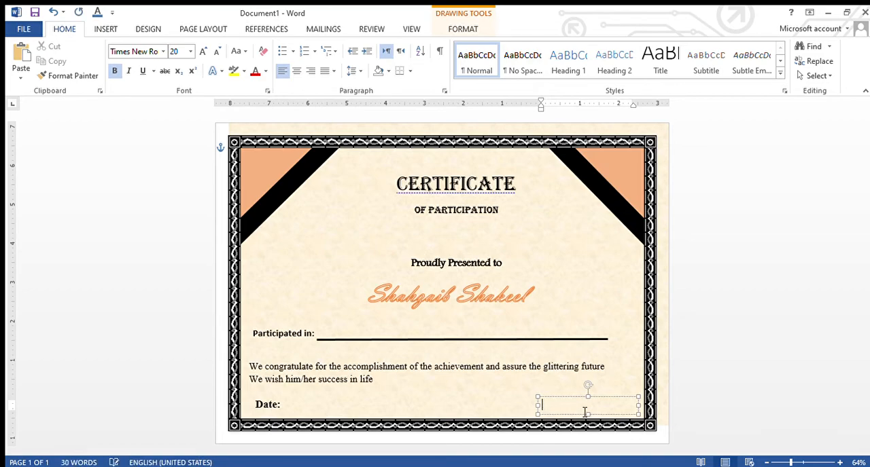
{"action": "left_click", "coordinate": [297, 72]}
{"action": "type", "text": "Signayure"}
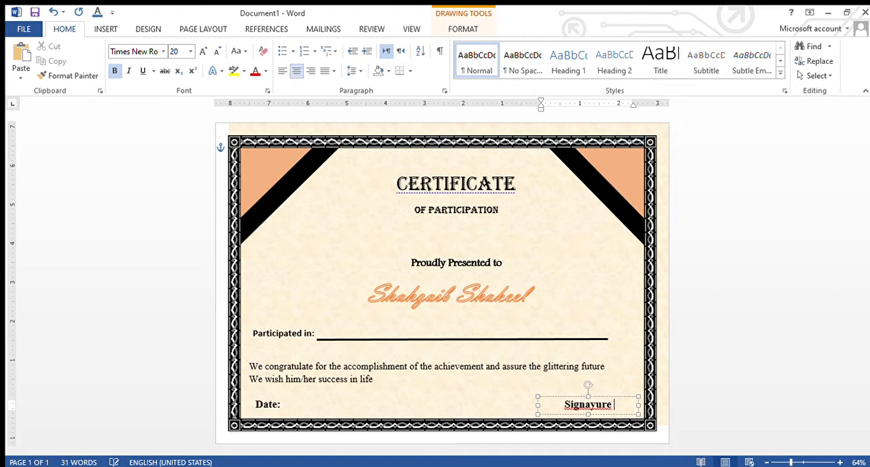
{"action": "key", "text": "BackSpace"}
{"action": "key", "text": "BackSpace"}
{"action": "key", "text": "BackSpace"}
{"action": "key", "text": "BackSpace"}
{"action": "key", "text": "BackSpace"}
{"action": "key", "text": "BackSpace"}
{"action": "type", "text": "ature"}
{"action": "left_click", "coordinate": [456, 331]}
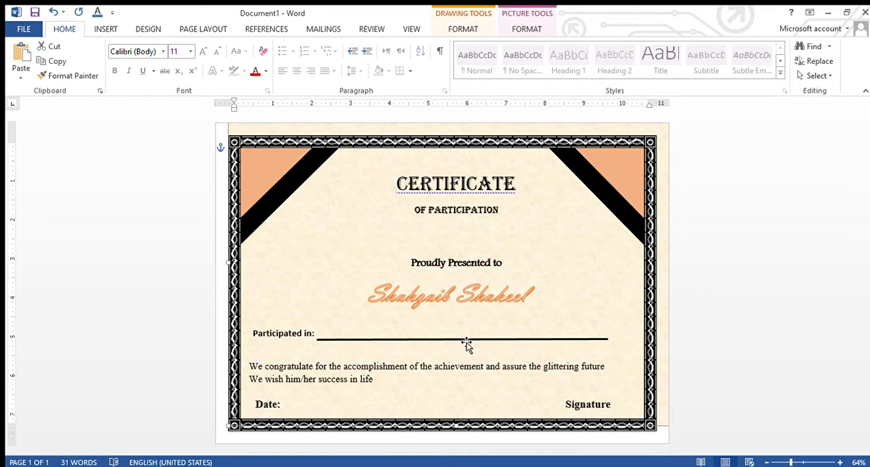
Duplicate the "Participated in:" line, shorten the copy to roughly the width of "Signature", and place it just above that word
{"action": "left_click", "coordinate": [466, 340]}
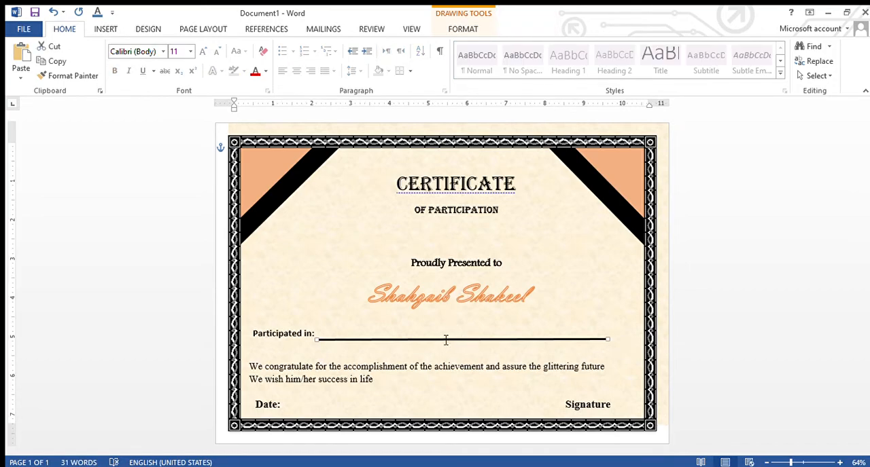
{"action": "key", "text": "ctrl+d"}
{"action": "left_click_drag", "start_coordinate": [445, 341], "coordinate": [458, 381]}
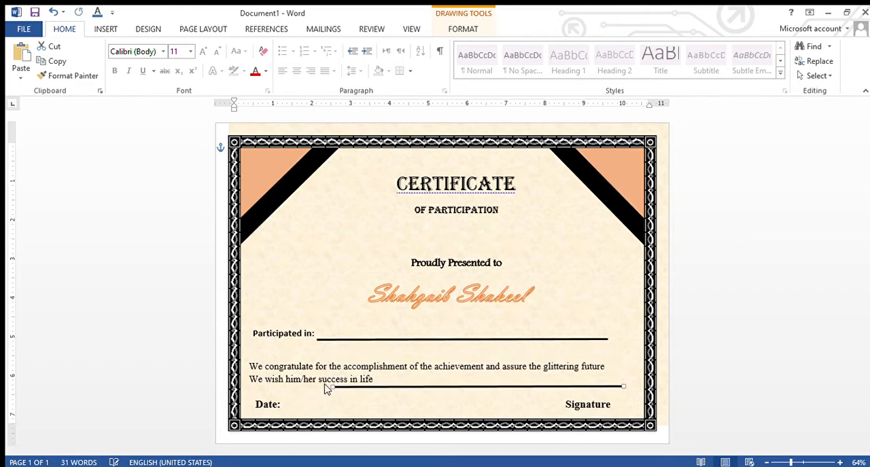
{"action": "mouse_move", "coordinate": [333, 386]}
{"action": "left_mouse_down"}
{"action": "mouse_move", "coordinate": [383, 398]}
{"action": "mouse_move", "coordinate": [580, 398]}
{"action": "left_mouse_up"}
{"action": "left_click", "coordinate": [492, 401]}
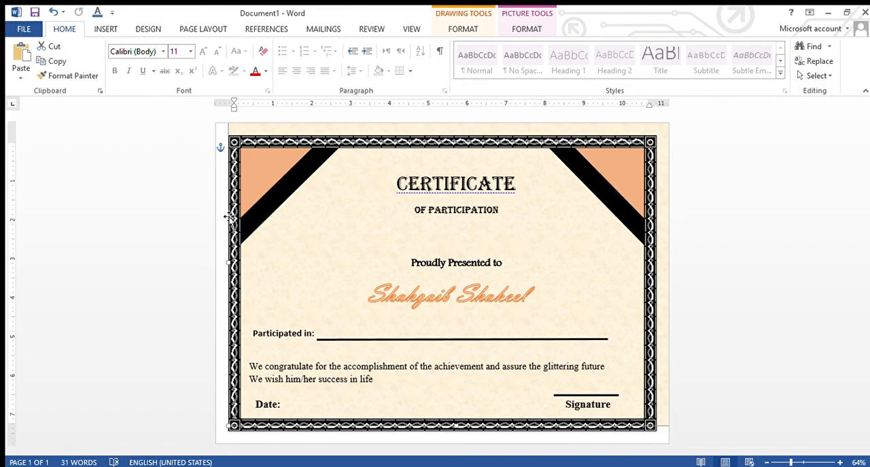
{"action": "left_click", "coordinate": [820, 261]}
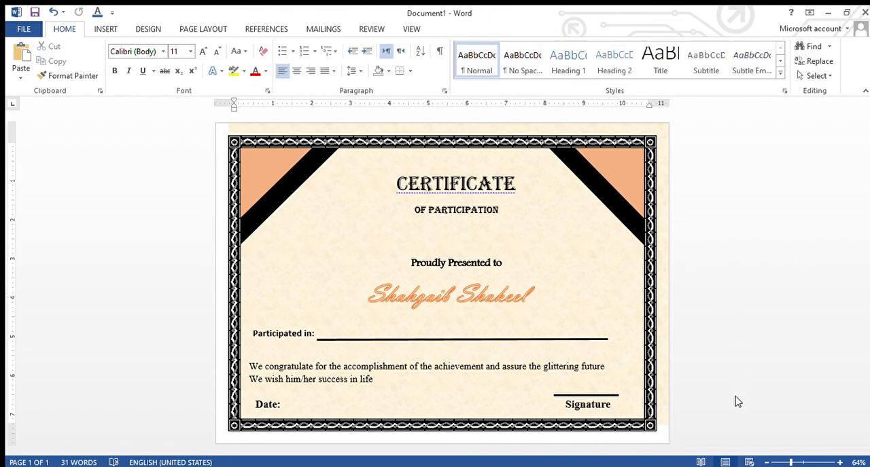